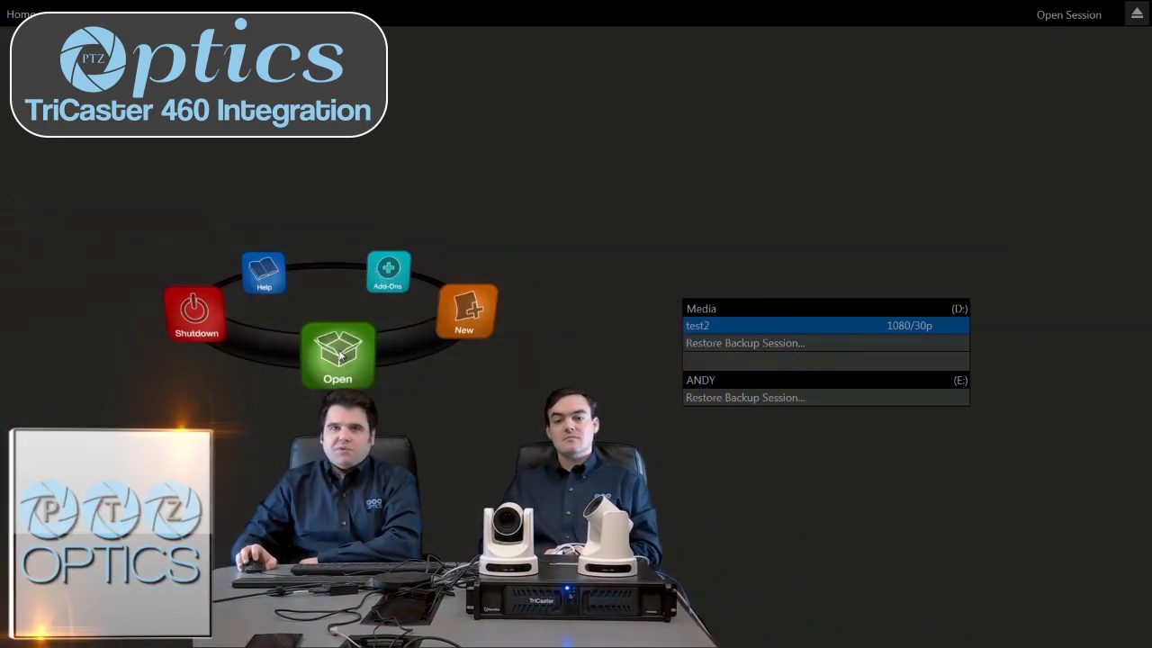
# - Create a new 1080/30p session named 'Test 3' and start its live production
pyautogui.click(447, 309)
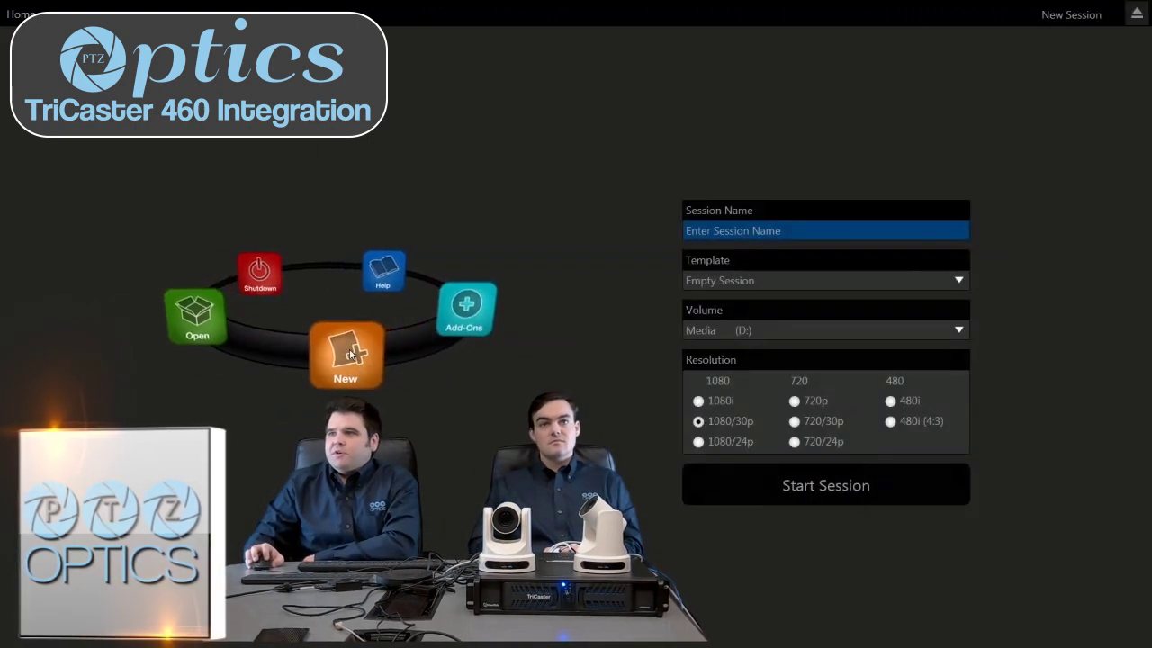
pyautogui.click(756, 232)
pyautogui.write('Test 3')
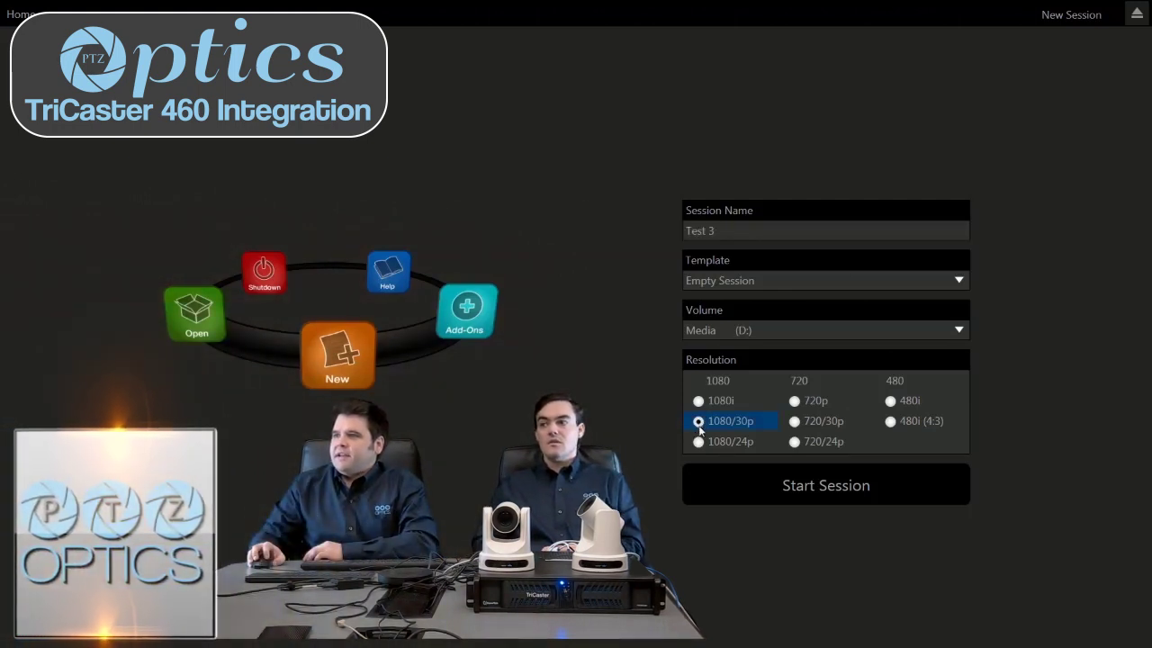
pyautogui.click(782, 486)
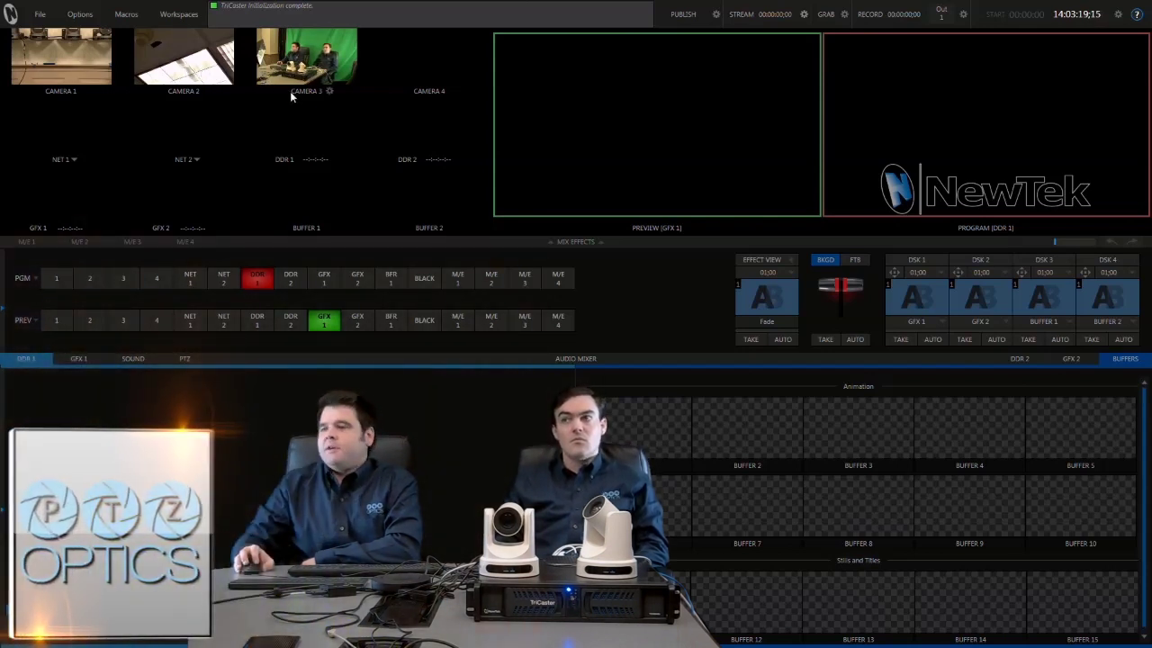
# - Set Camera 1's input connection to 1080/30p (SDI)
pyautogui.click(84, 90)
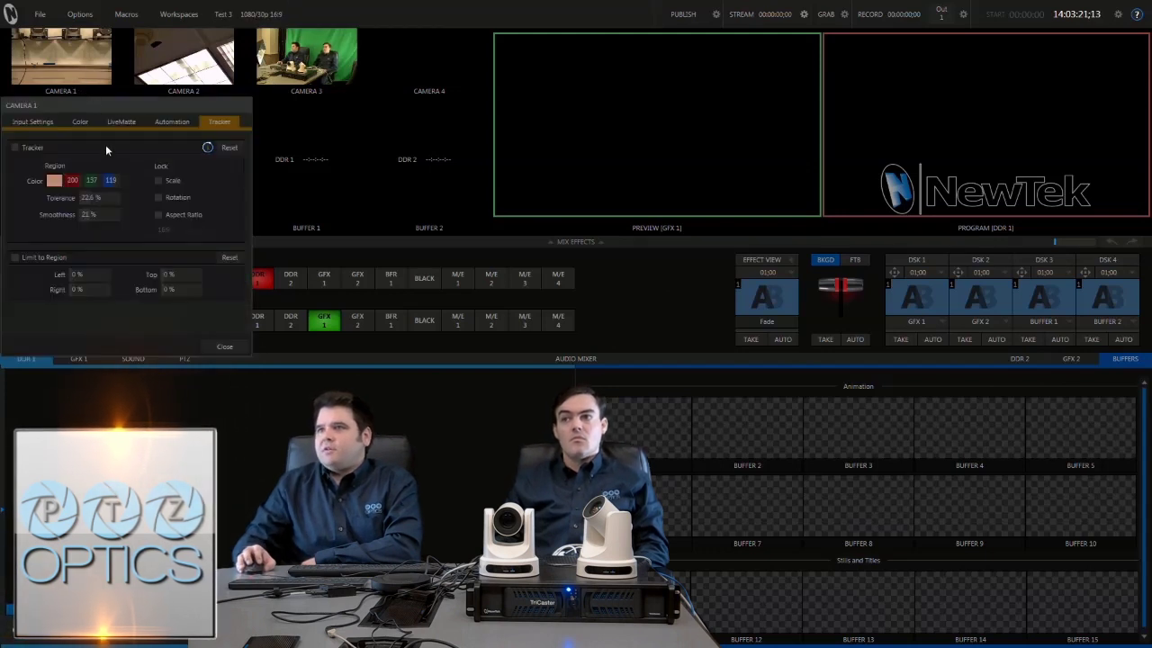
pyautogui.click(34, 122)
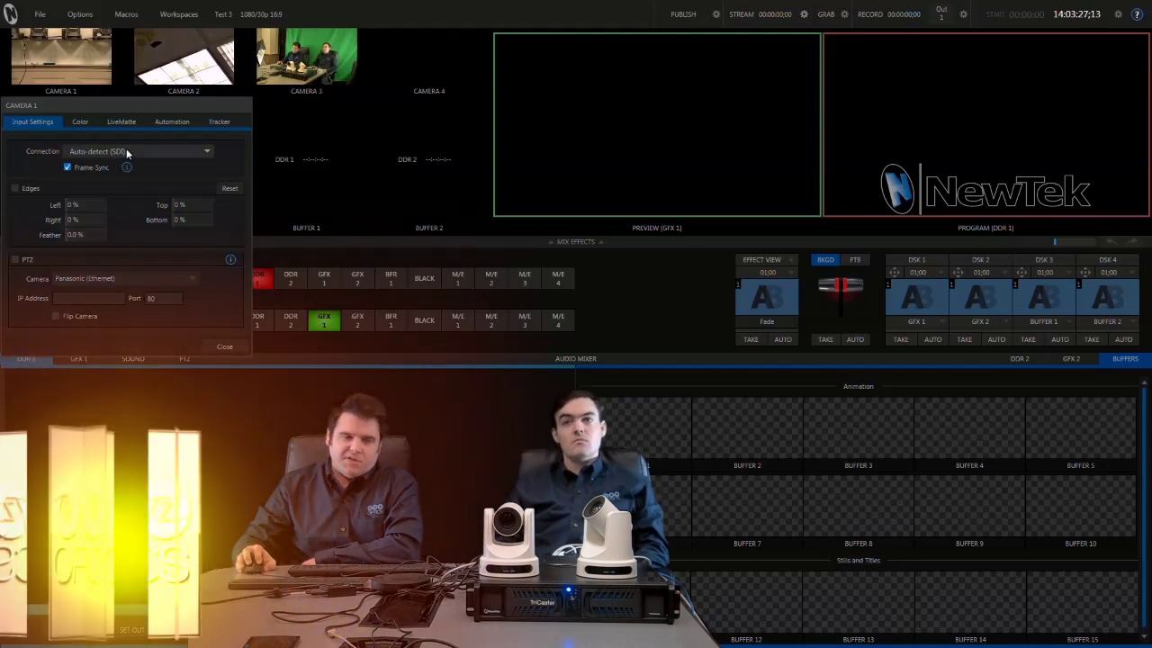
pyautogui.click(127, 152)
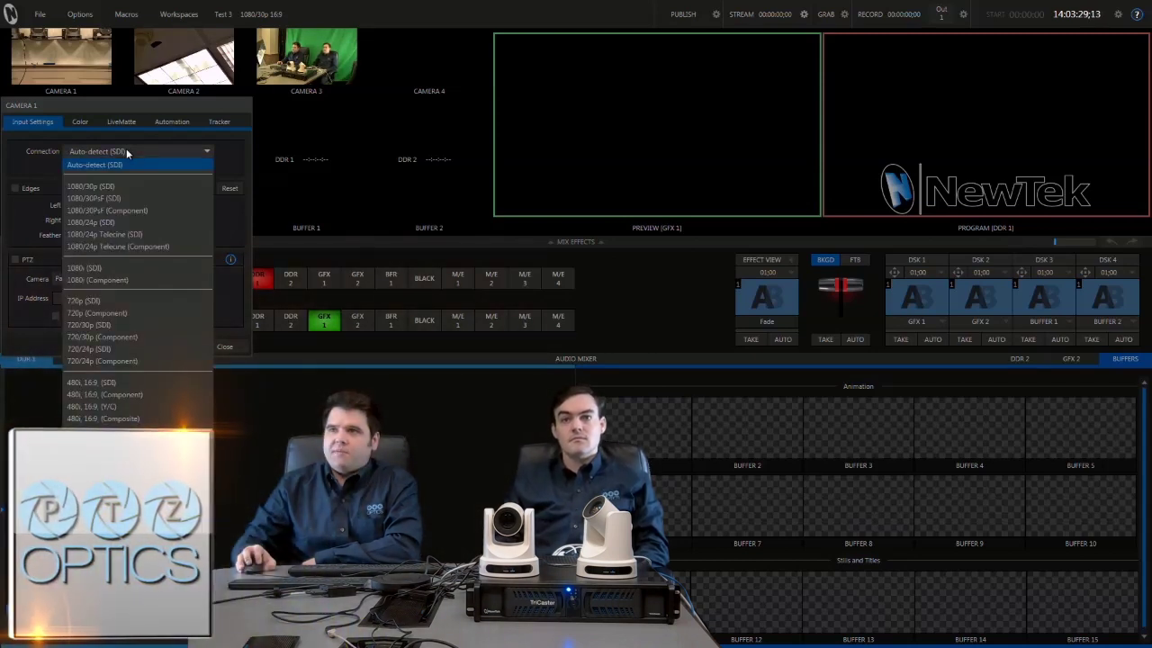
pyautogui.click(124, 151)
pyautogui.click(125, 151)
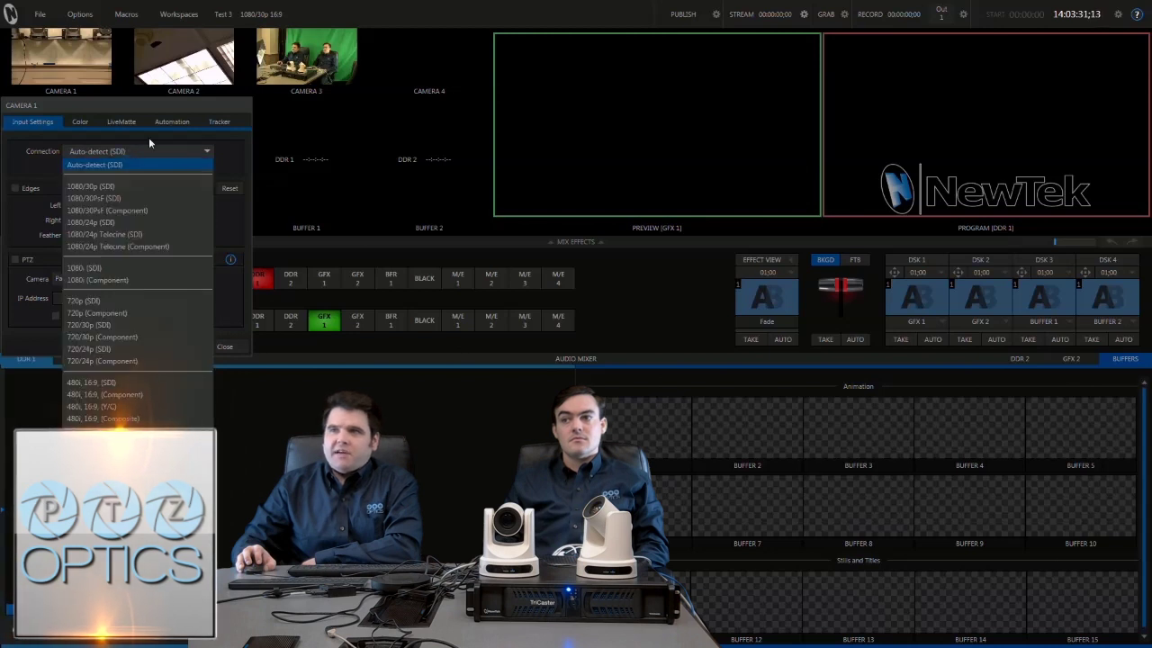
pyautogui.click(118, 185)
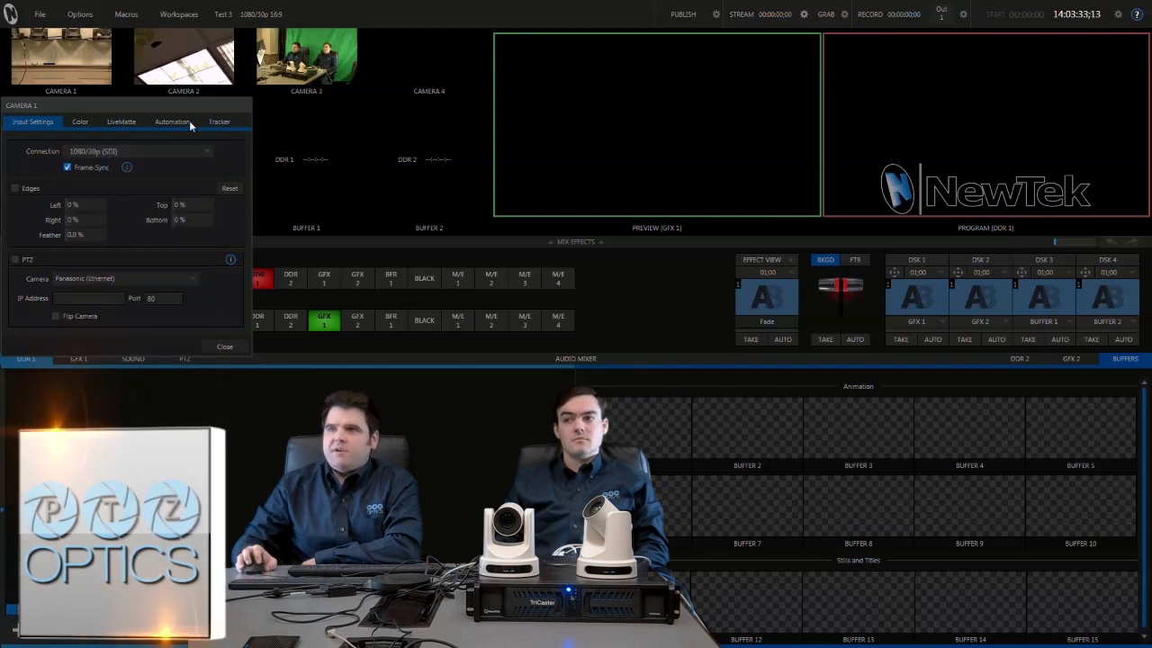
pyautogui.click(224, 347)
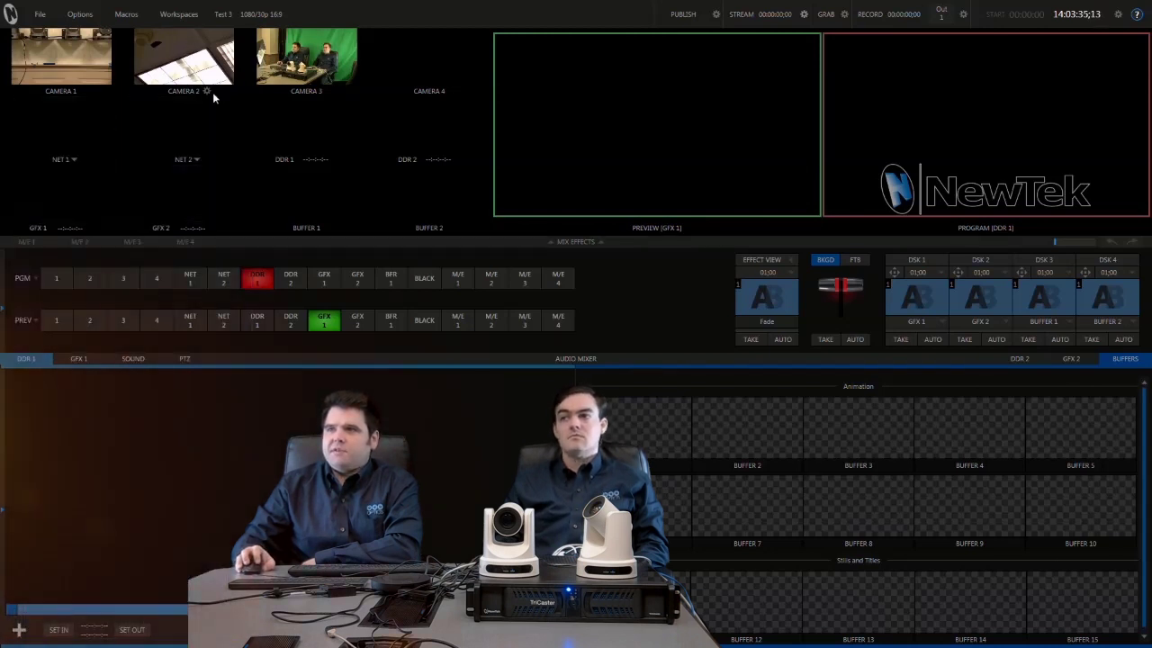
# - Set Camera 2's input connection to 1080/30p (SDI)
pyautogui.click(207, 92)
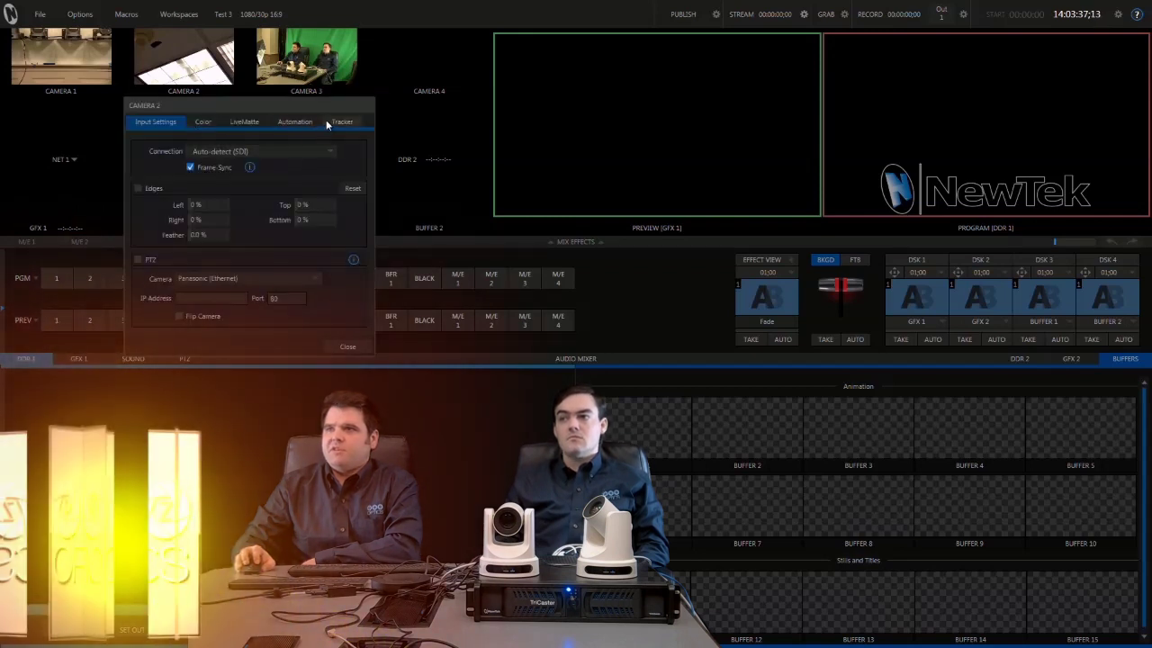
pyautogui.click(230, 151)
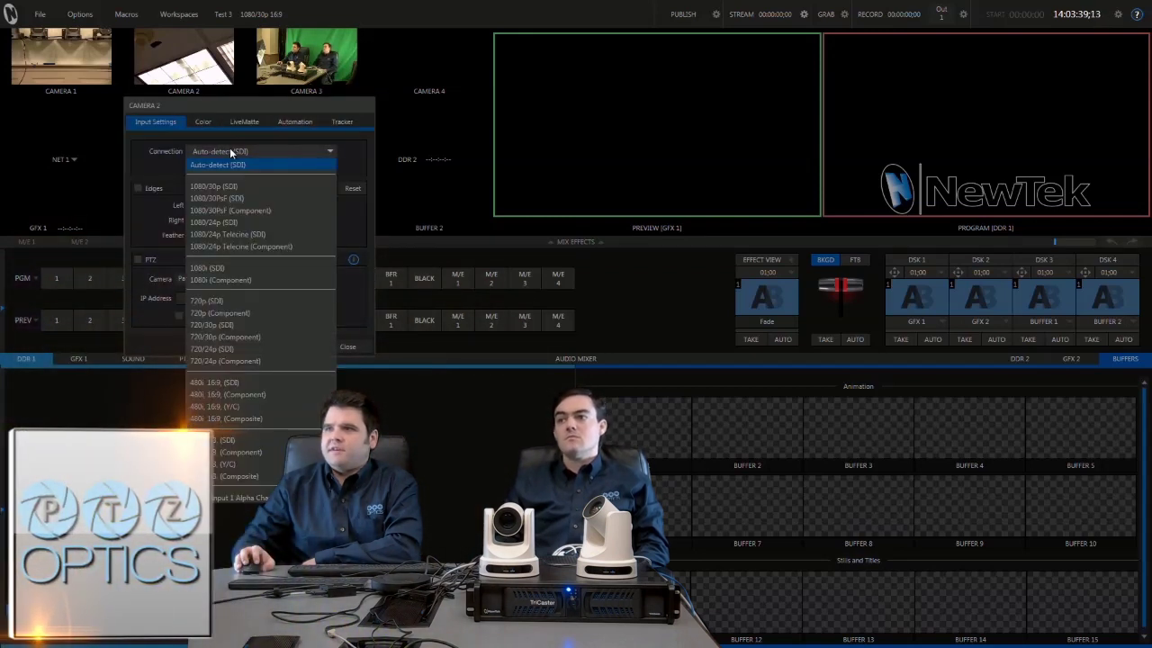
pyautogui.click(233, 187)
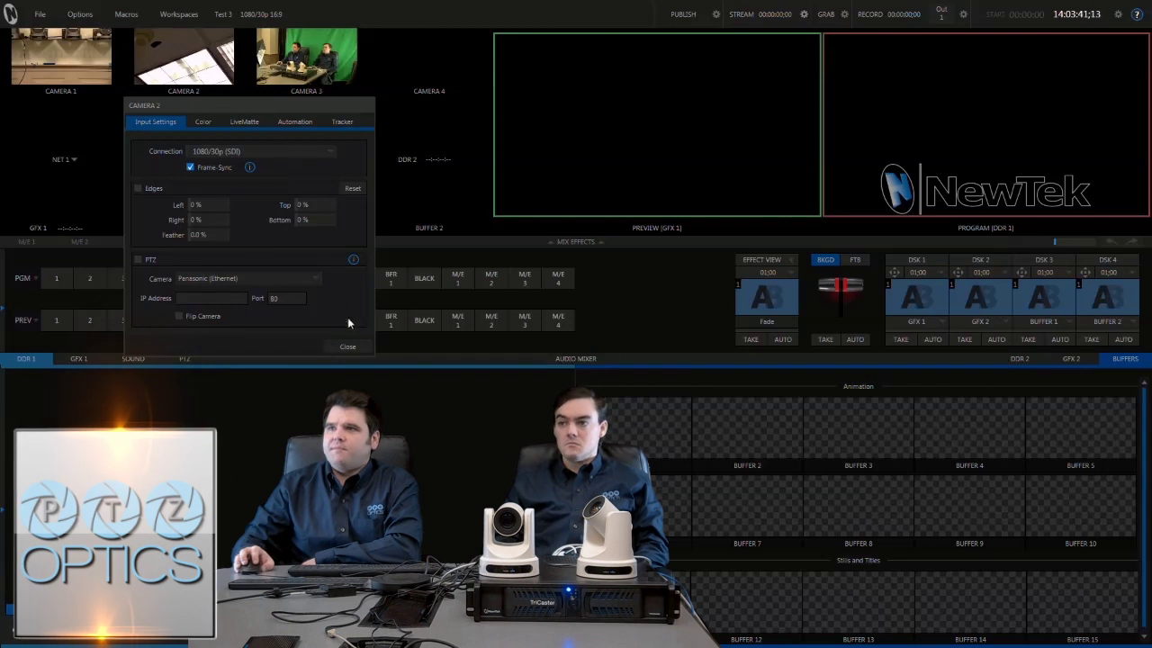
pyautogui.click(349, 347)
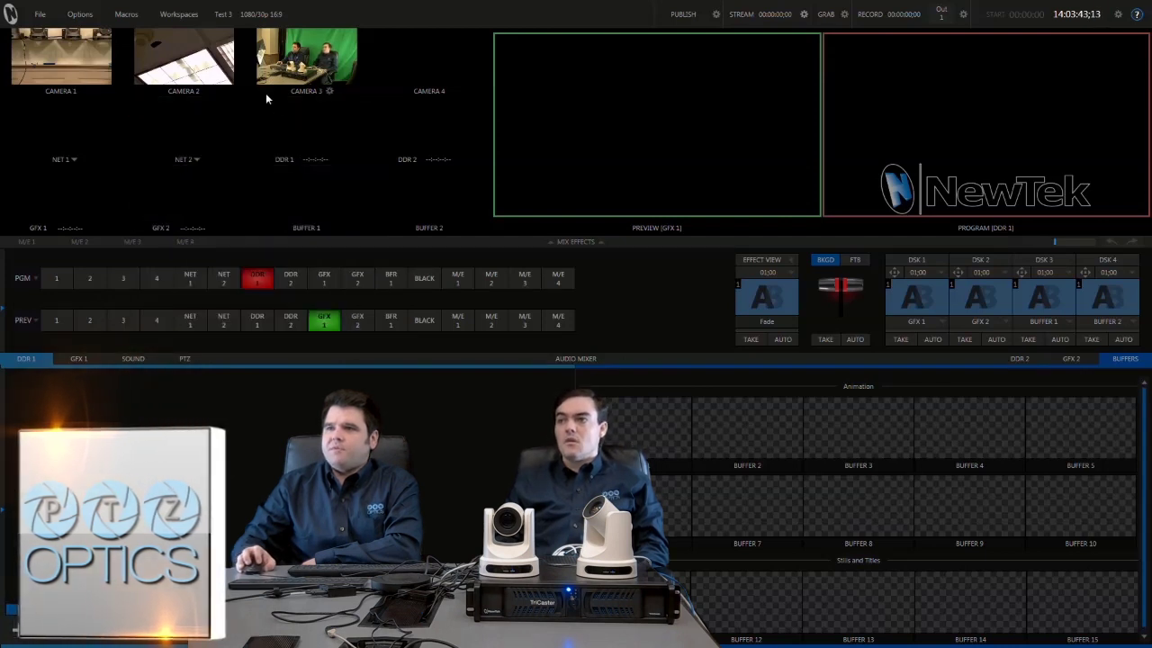
# - Put Camera 1 on program and Camera 2 on preview
pyautogui.click(55, 279)
pyautogui.click(55, 321)
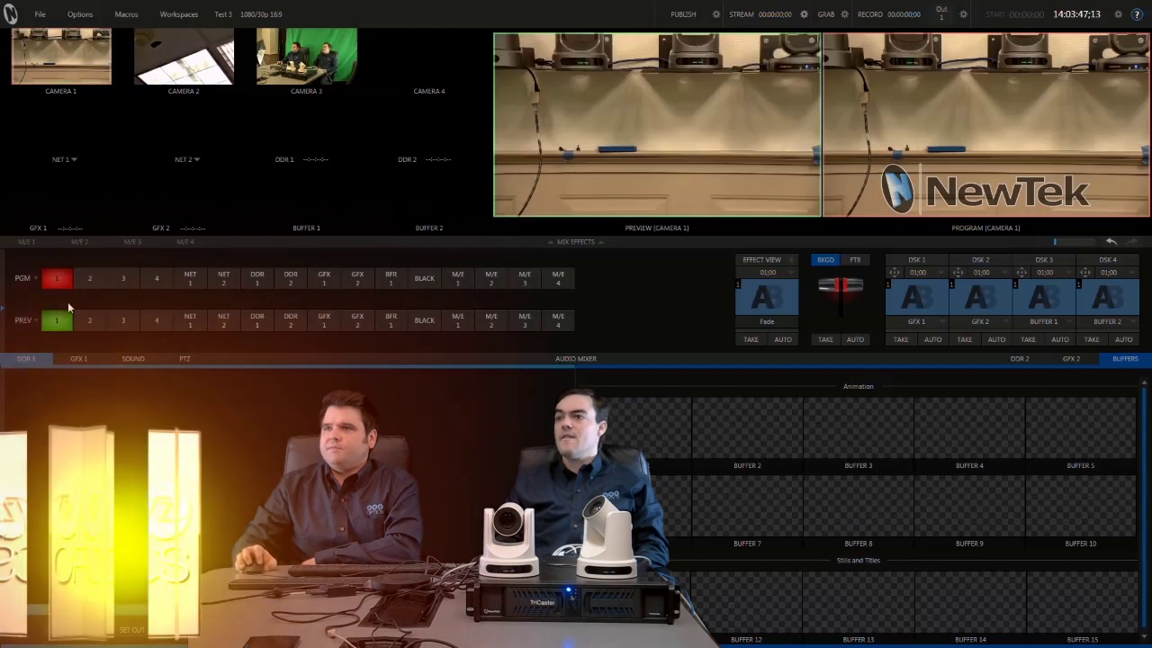
pyautogui.click(87, 324)
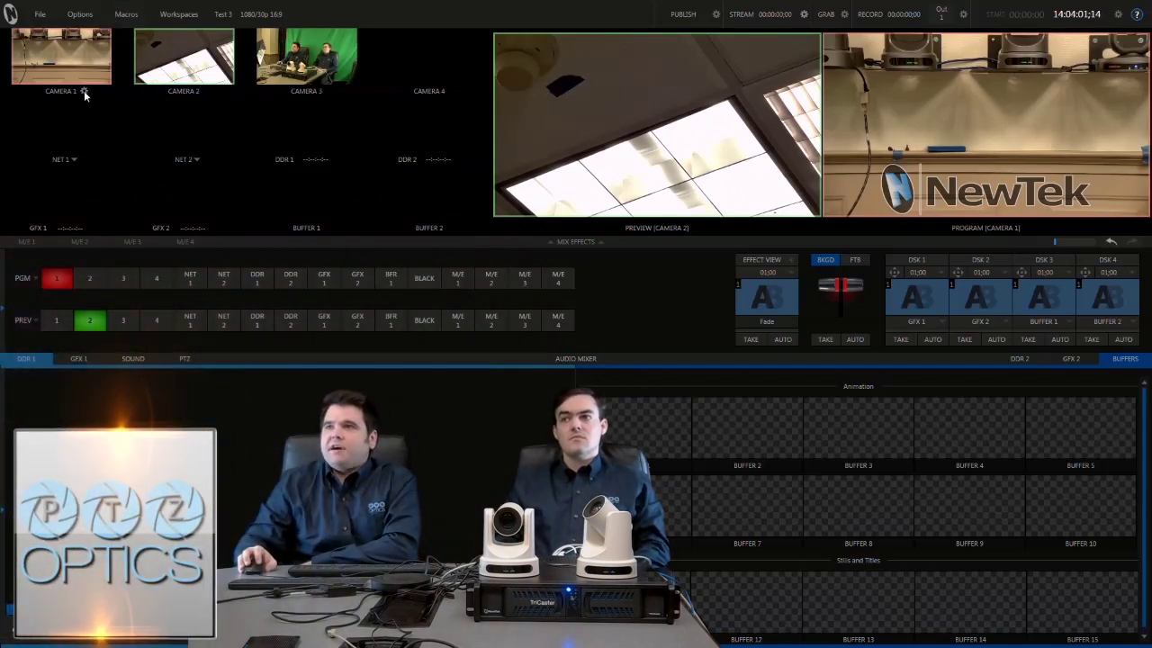
pyautogui.click(83, 90)
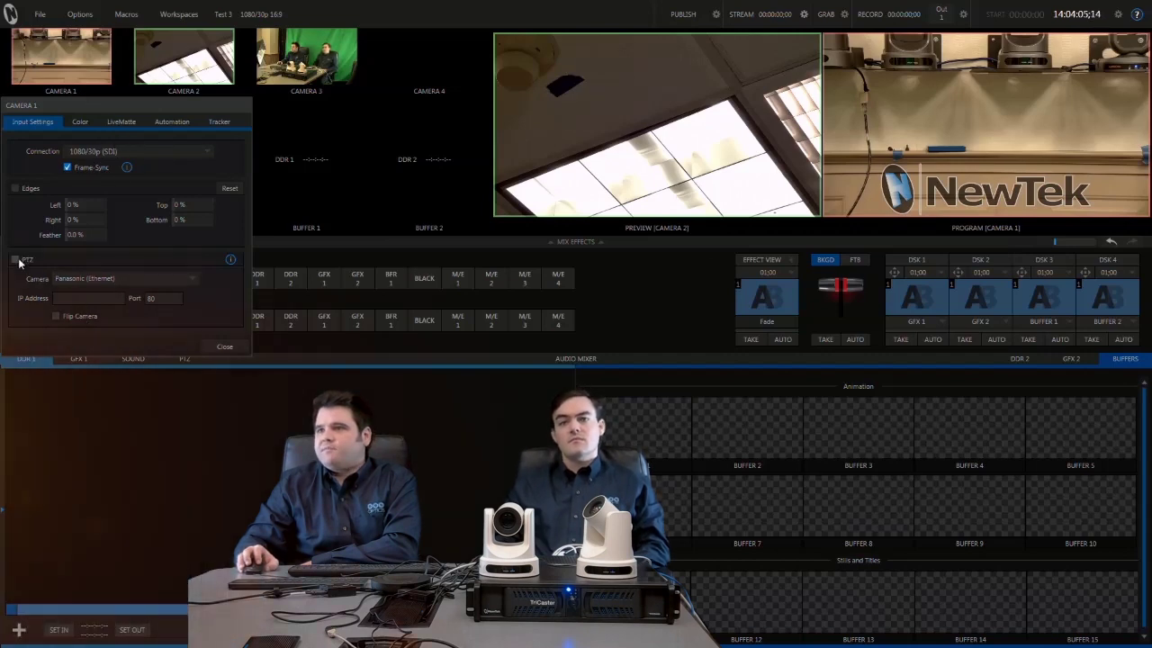
# - Set Camera 1's PTZ control to Sony RS232 on COM4 at 9600 baud
pyautogui.click(95, 278)
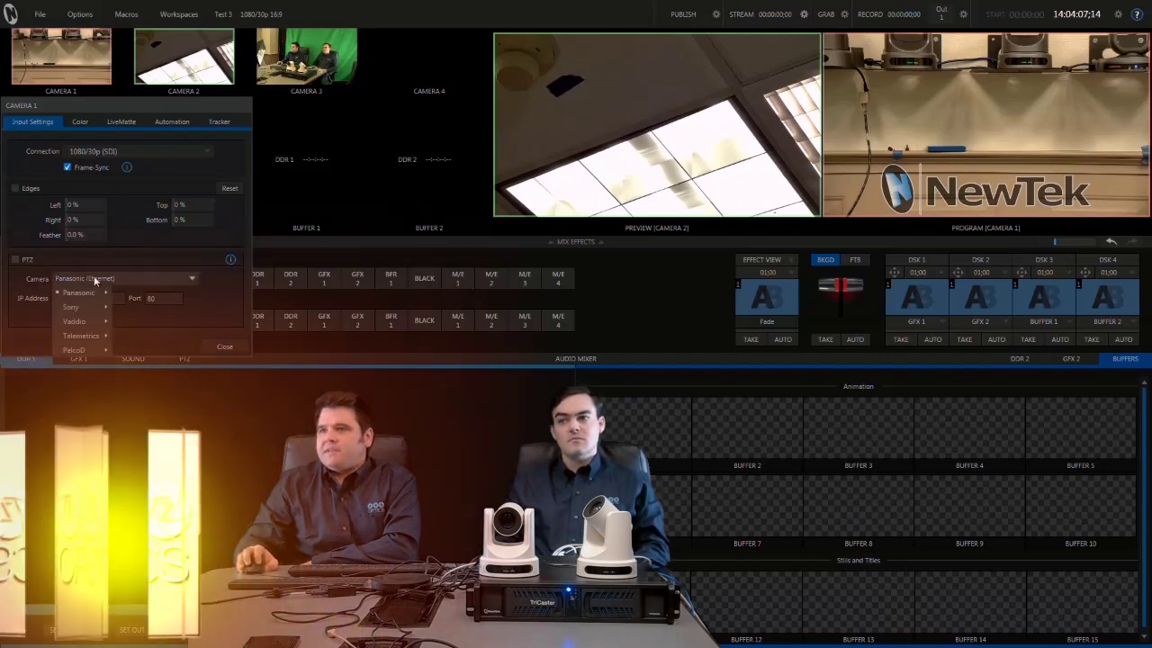
pyautogui.moveTo(90, 307)
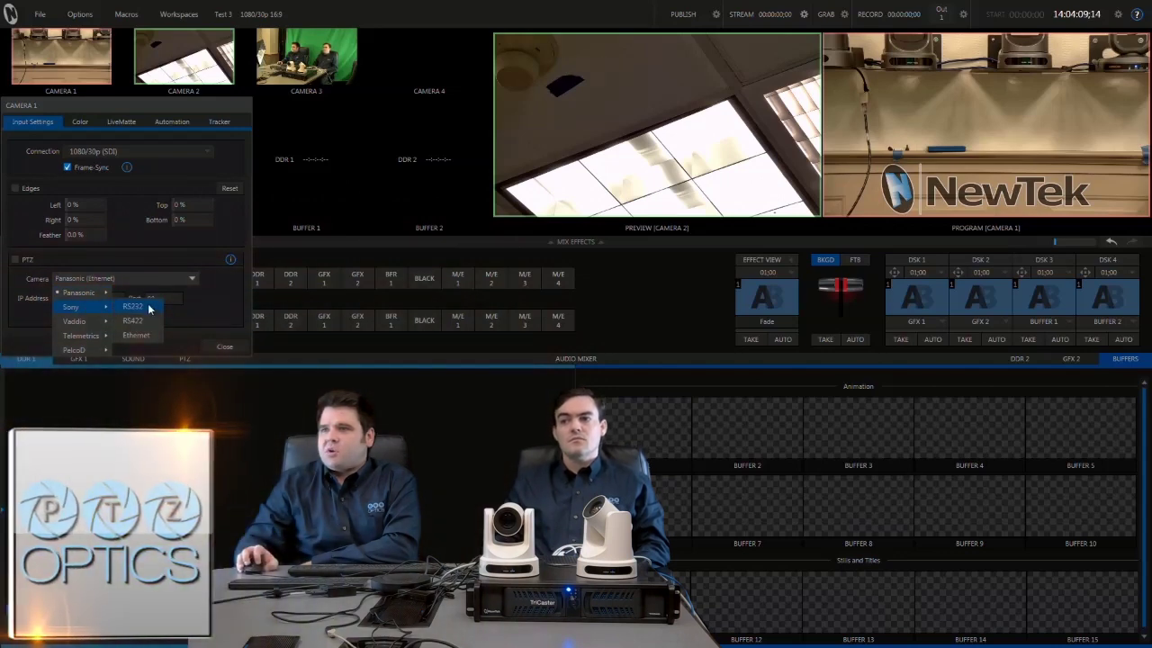
pyautogui.click(133, 307)
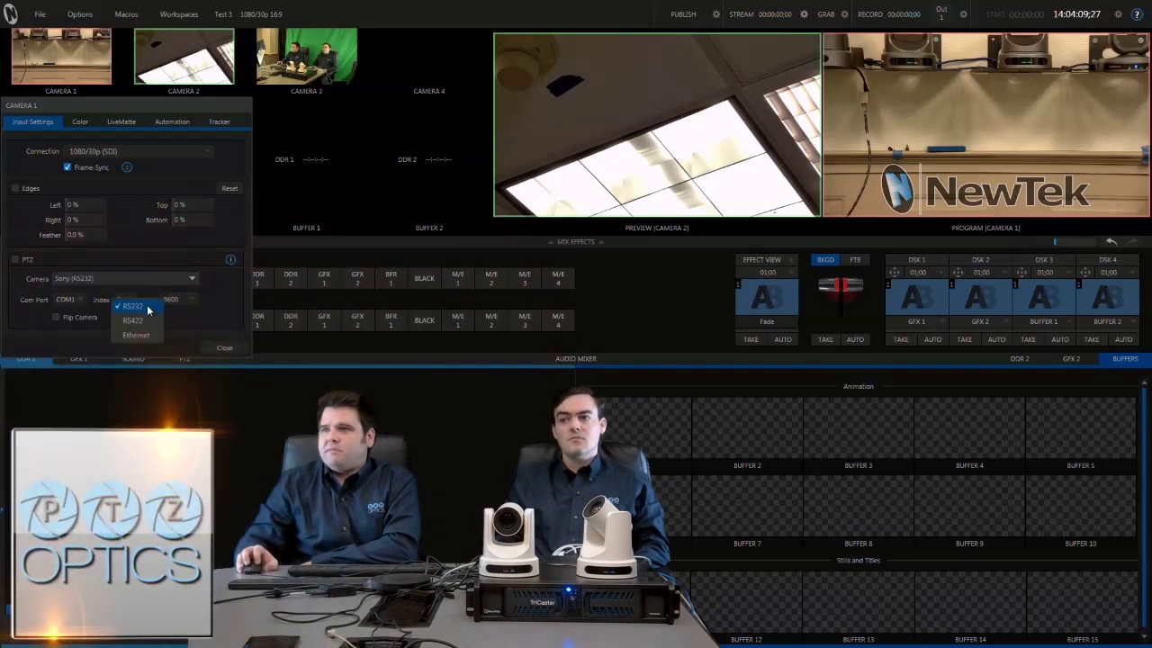
pyautogui.click(79, 300)
pyautogui.click(69, 351)
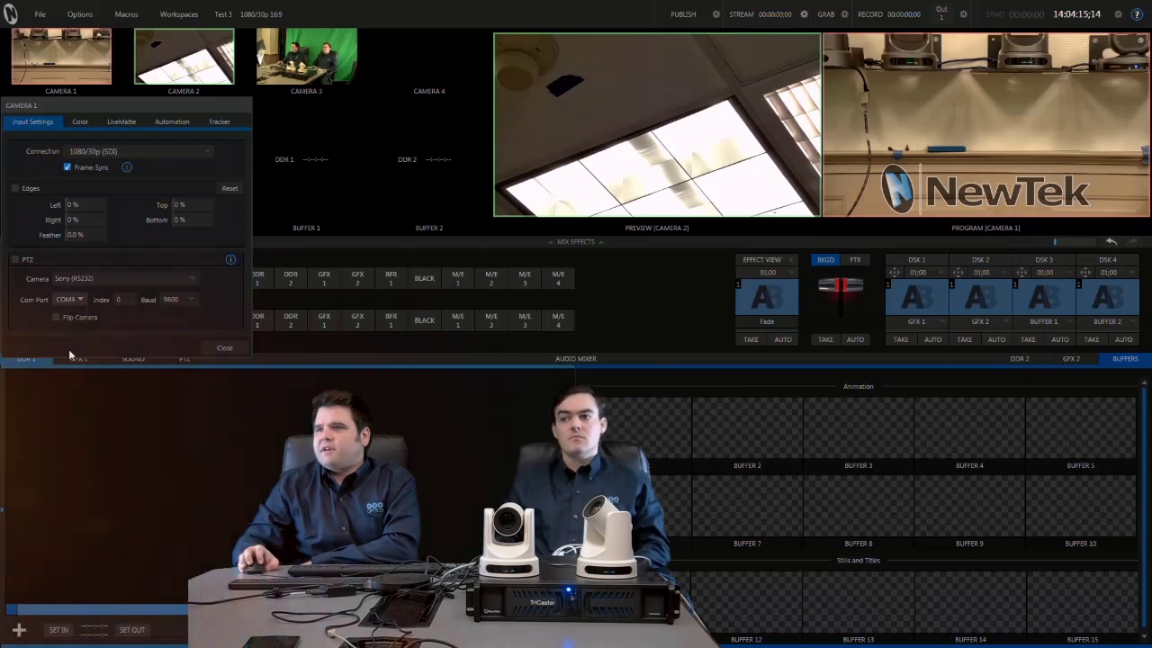
pyautogui.click(225, 348)
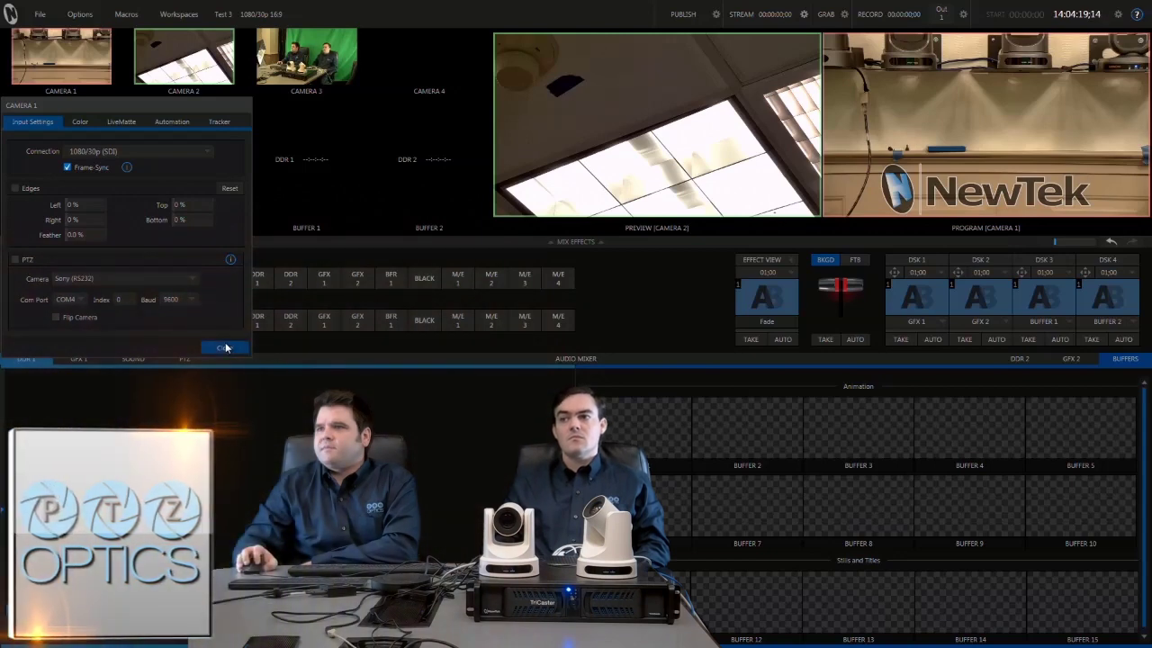
pyautogui.click(39, 13)
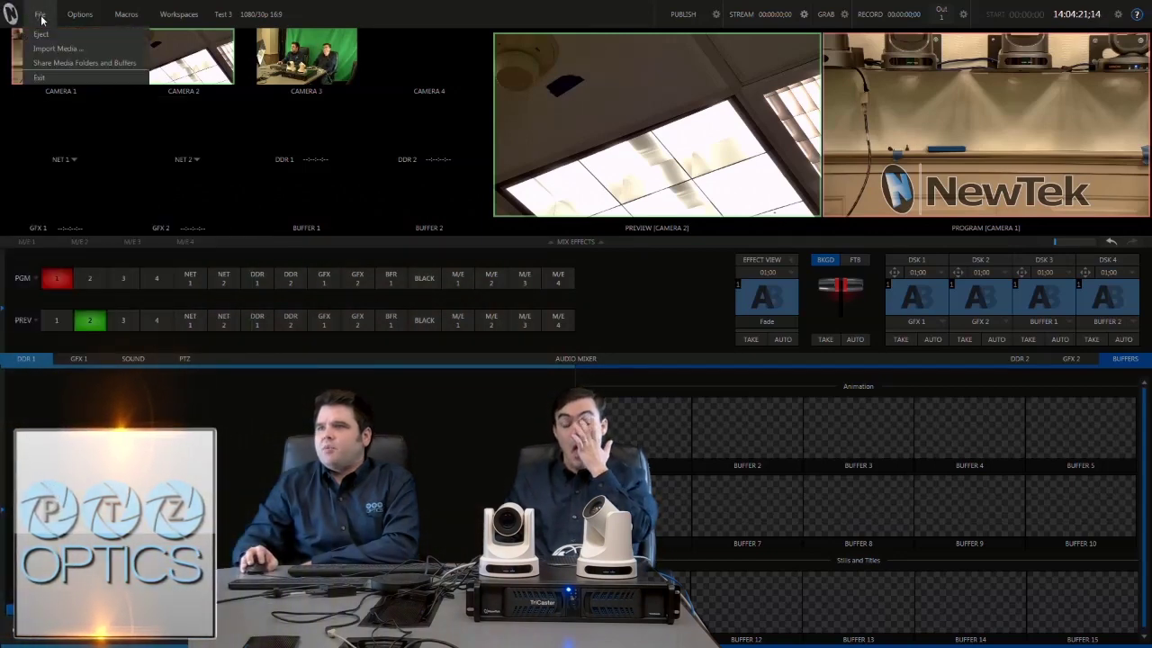
# - Exit the Test 3 session and quit TriCaster to Windows through Administrator Mode
pyautogui.click(55, 81)
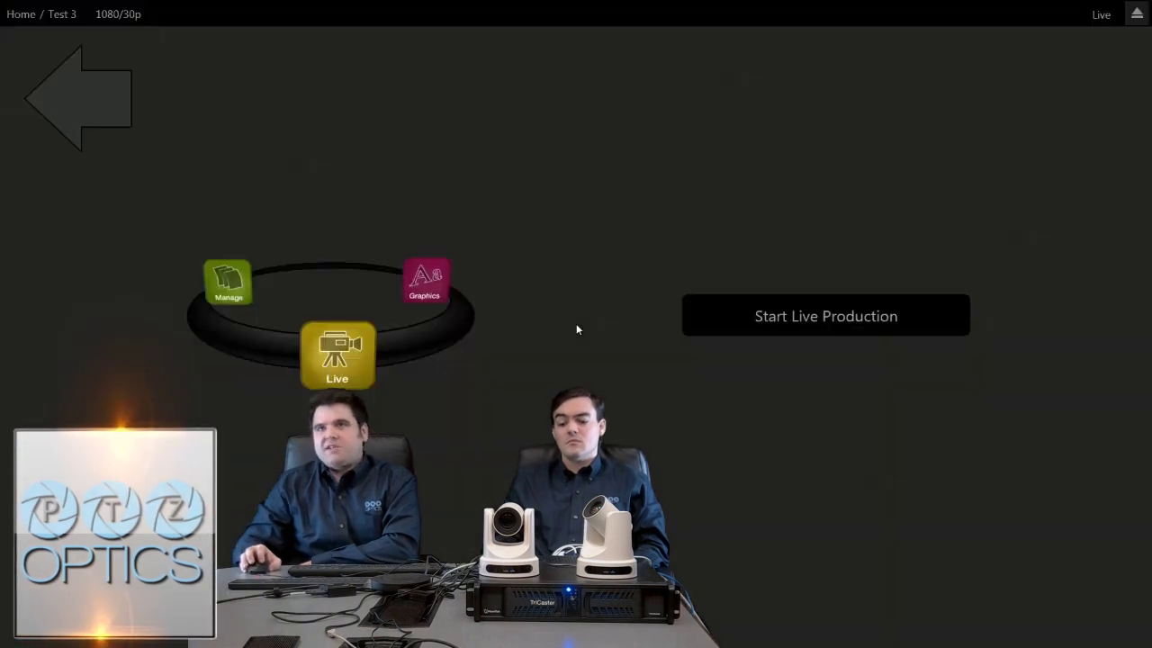
pyautogui.click(86, 93)
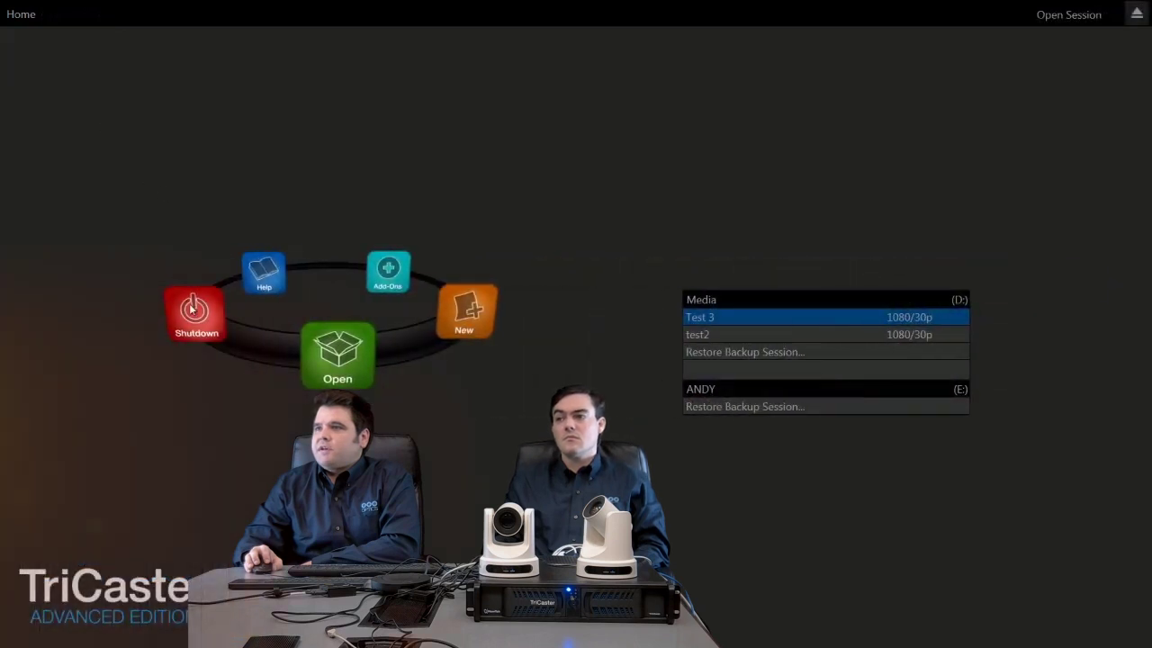
pyautogui.click(193, 315)
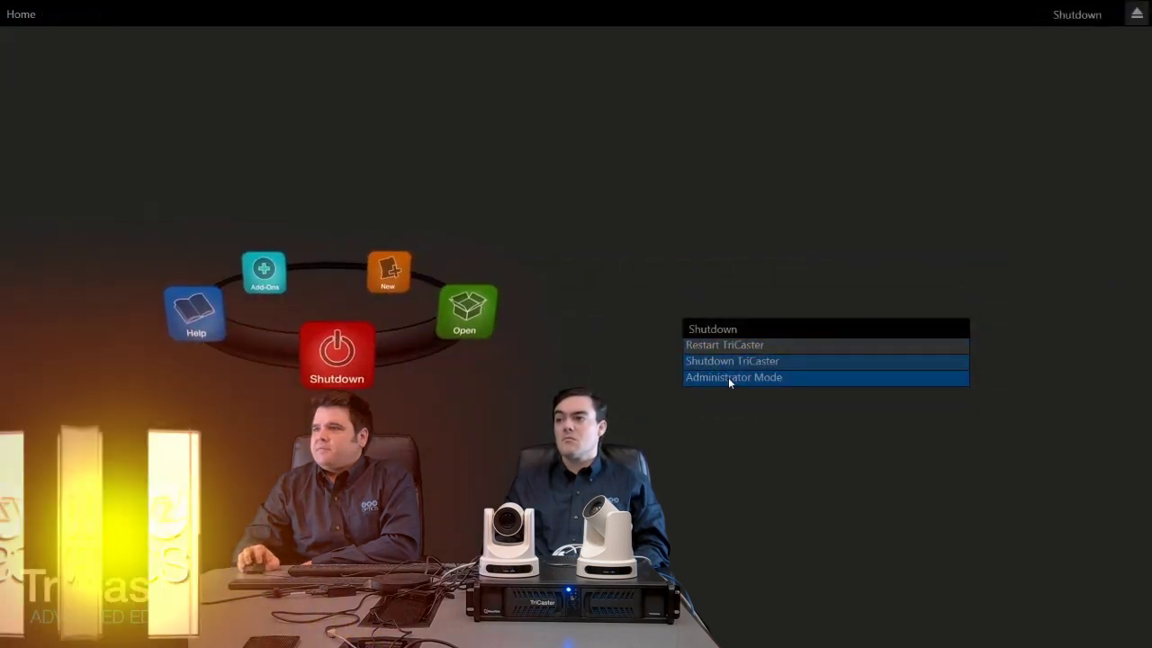
pyautogui.click(729, 378)
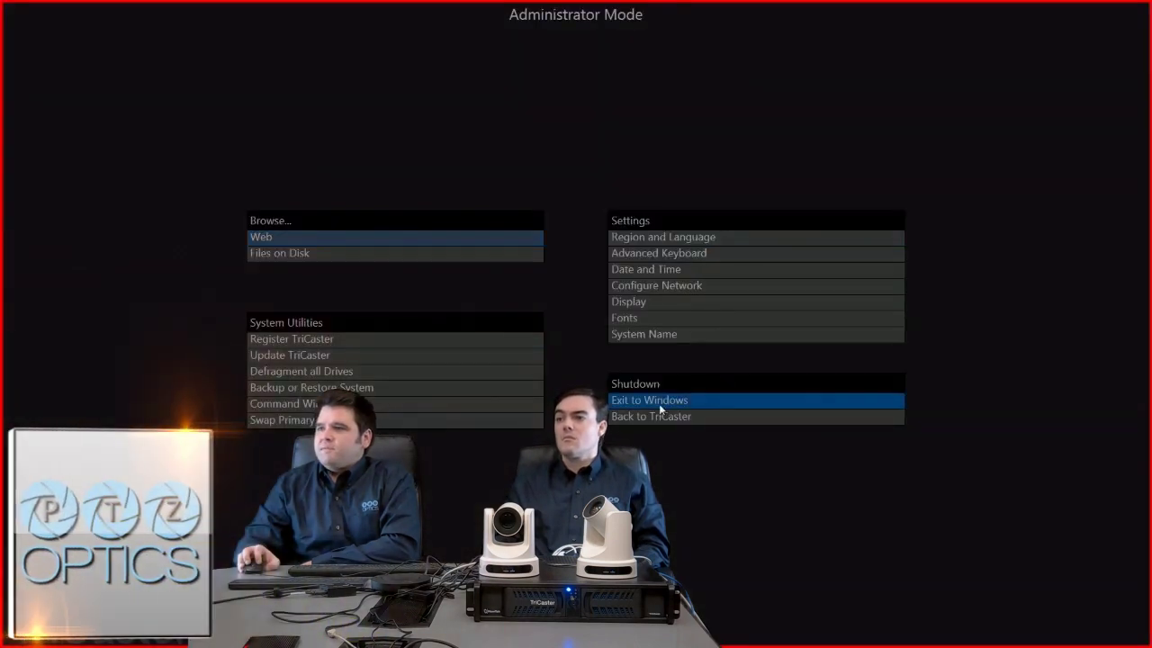
pyautogui.click(659, 403)
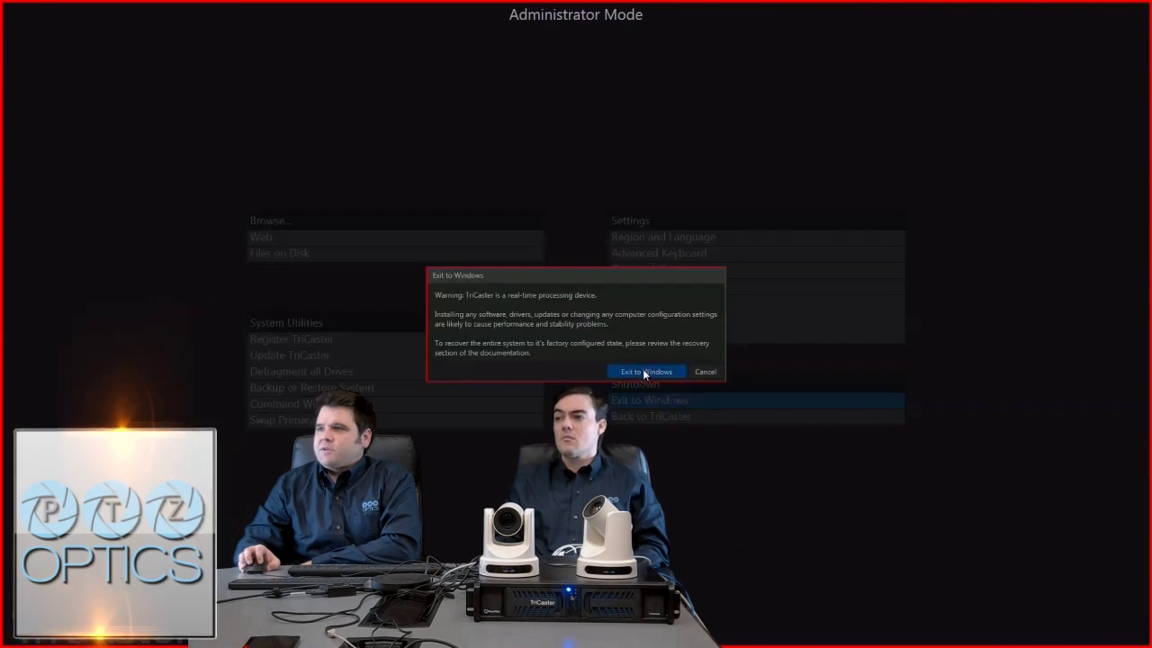
pyautogui.click(643, 373)
pyautogui.click(14, 639)
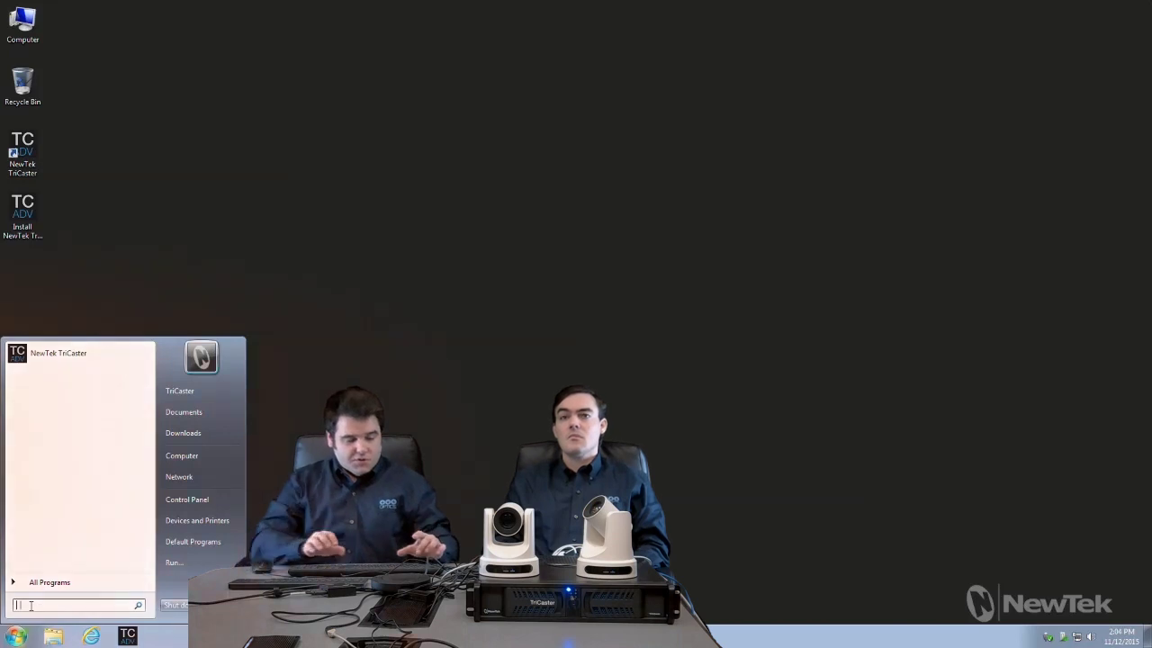
# - In Device Manager, verify the USB Serial Ports on COM4 and COM5, then close it
pyautogui.write('device mana')
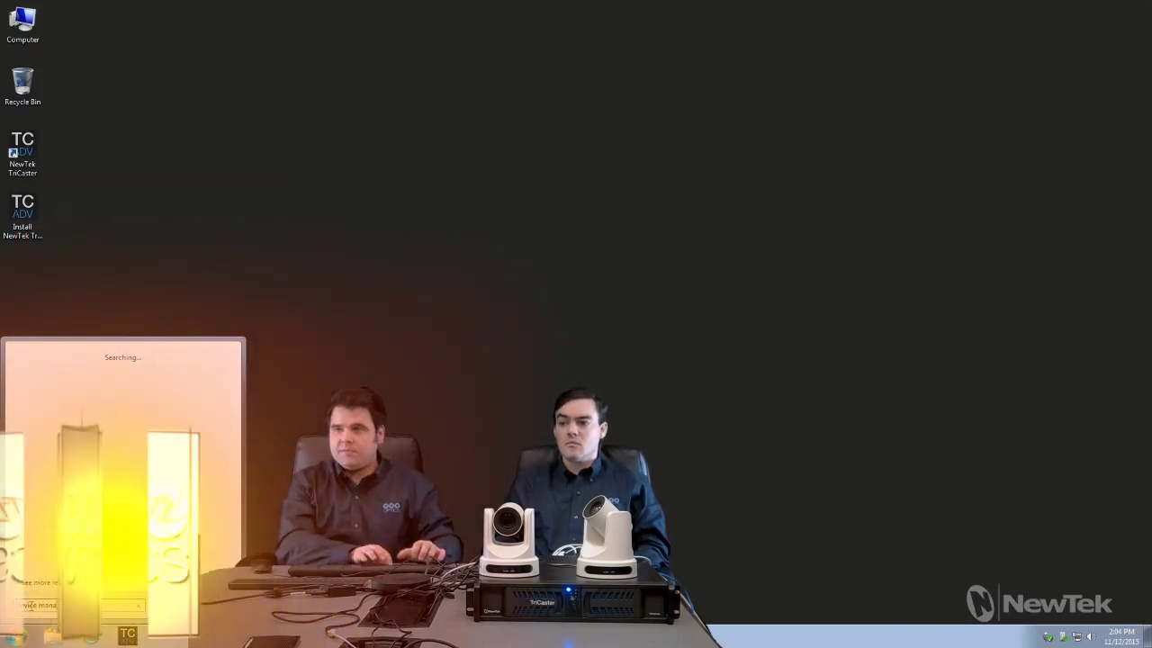
pyautogui.click(58, 401)
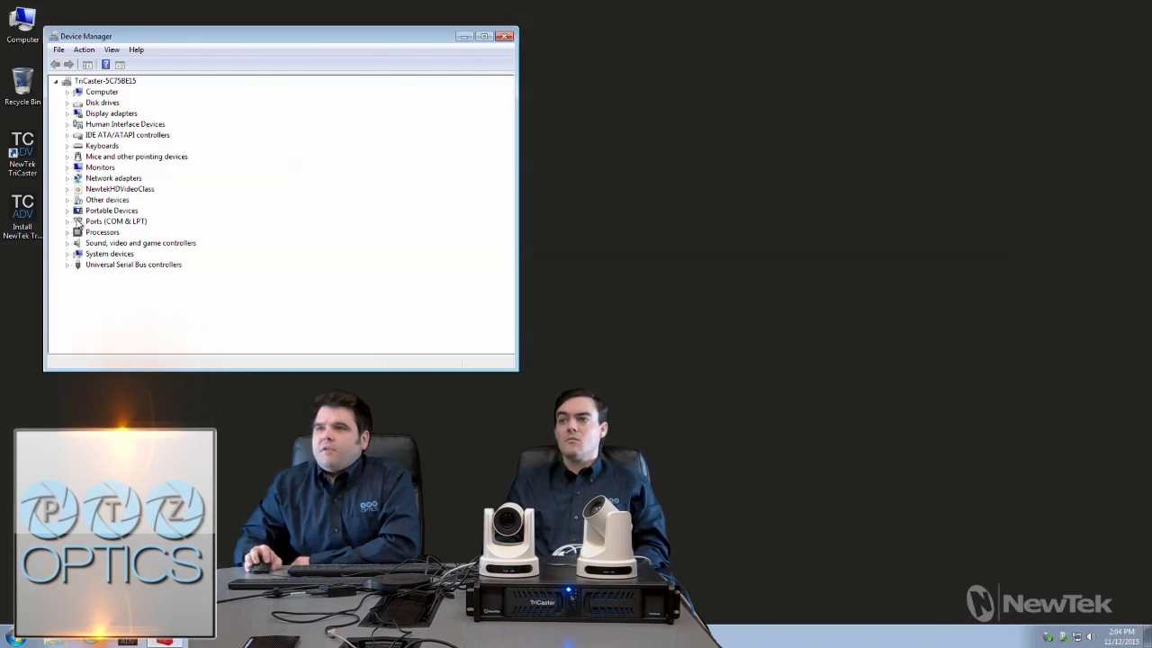
pyautogui.click(68, 221)
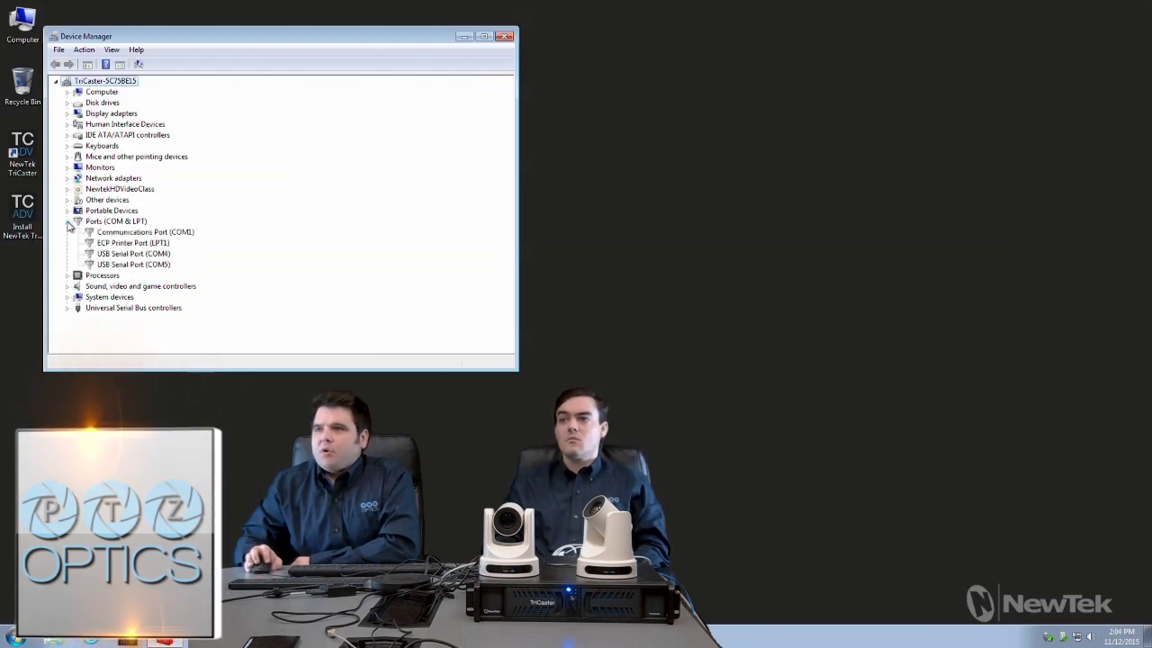
pyautogui.click(127, 254)
pyautogui.click(128, 266)
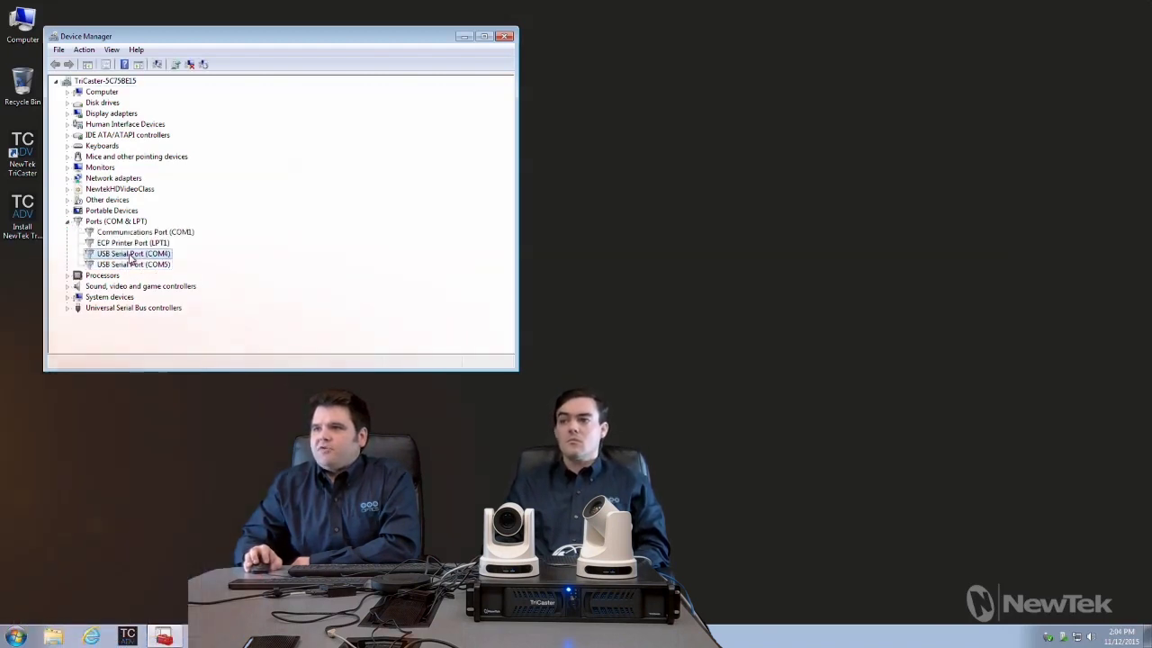
pyautogui.click(131, 255)
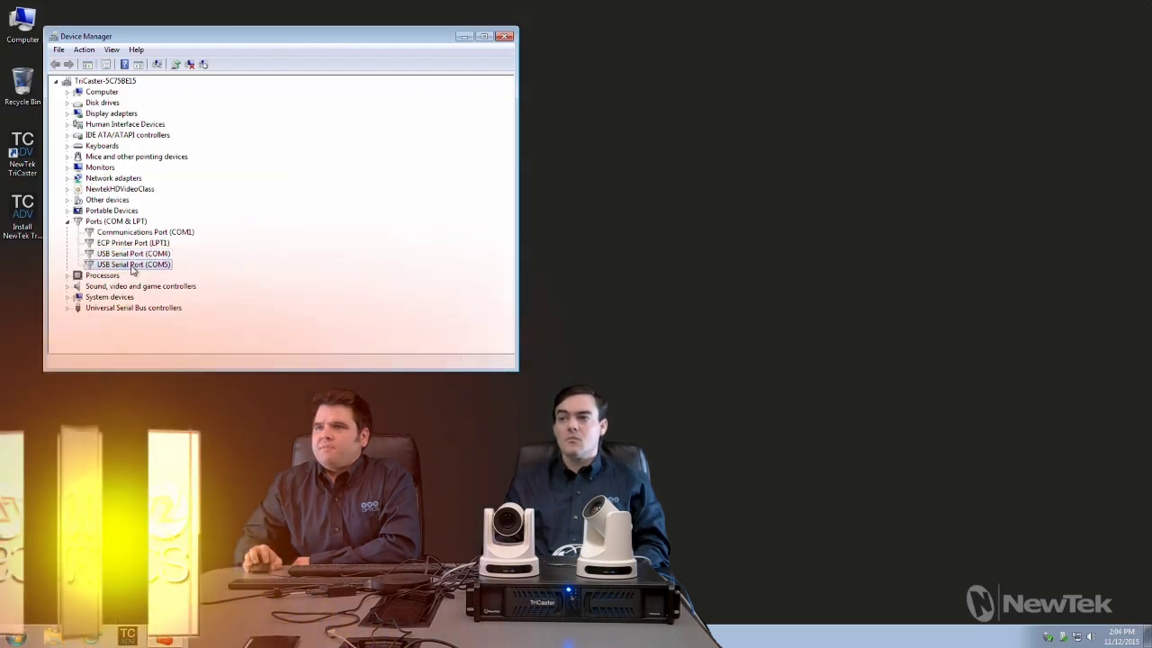
pyautogui.click(132, 256)
pyautogui.click(131, 266)
pyautogui.click(129, 256)
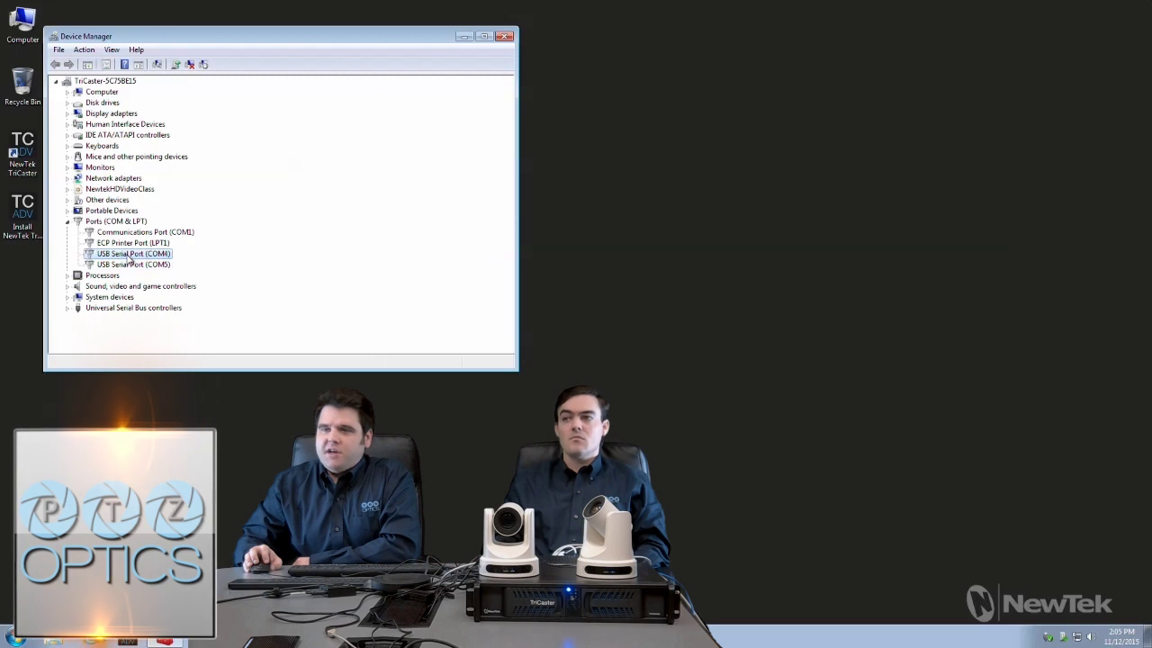
pyautogui.click(505, 37)
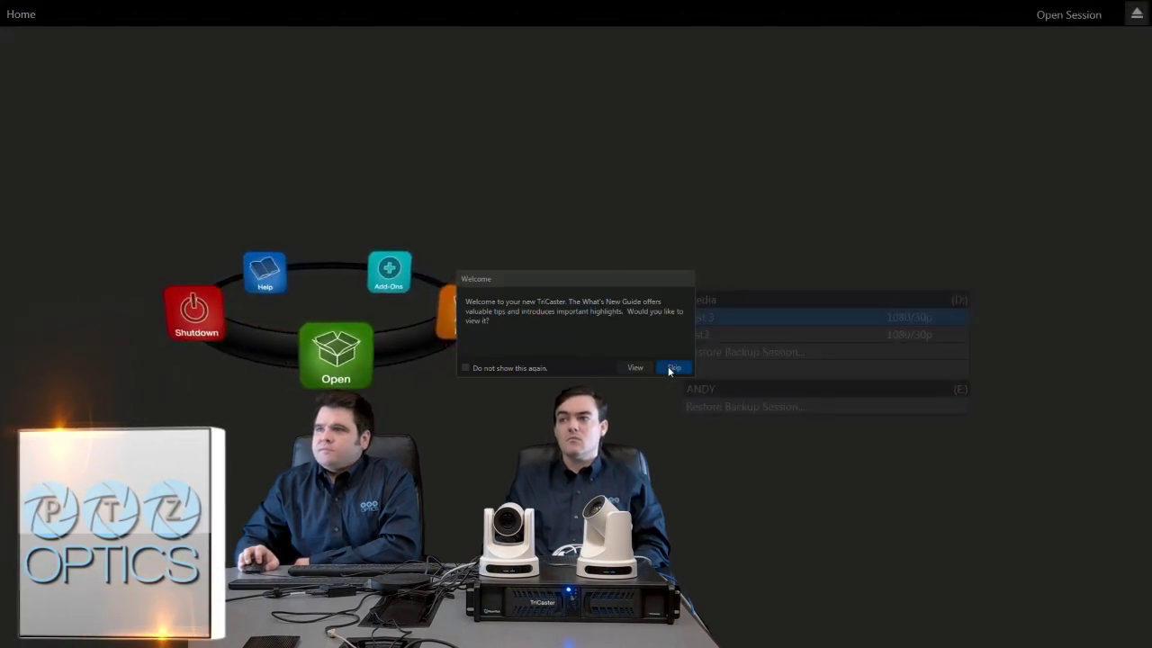
# - Skip the Welcome prompt and reopen session 'Test 3' in live production
pyautogui.click(672, 368)
pyautogui.click(723, 319)
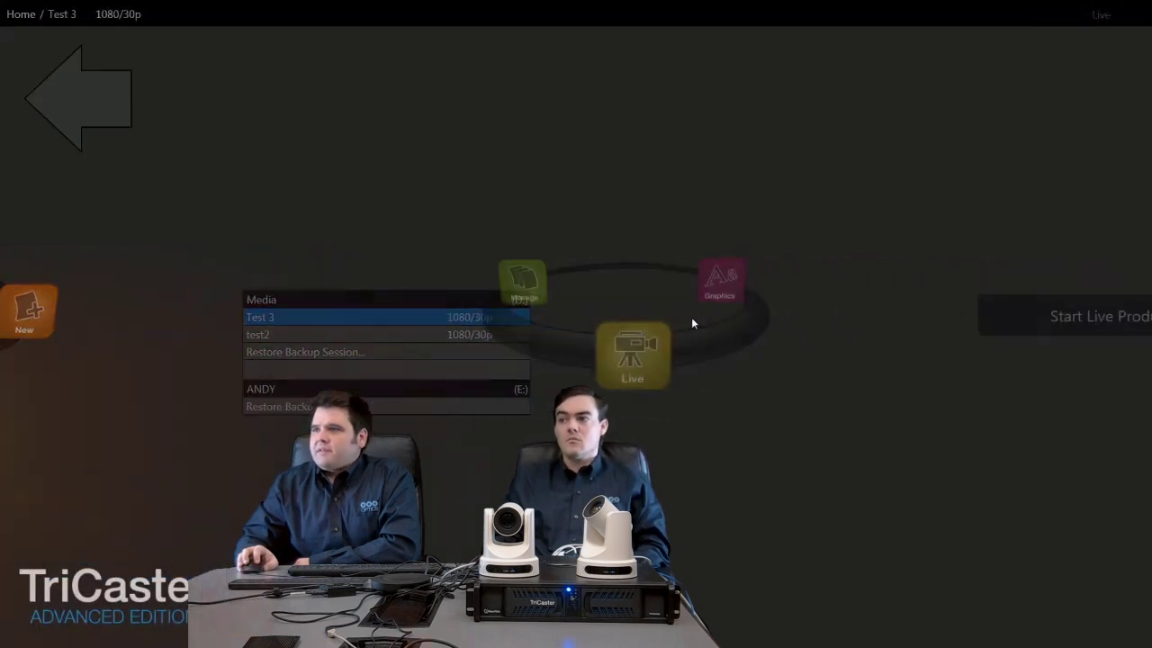
pyautogui.click(79, 96)
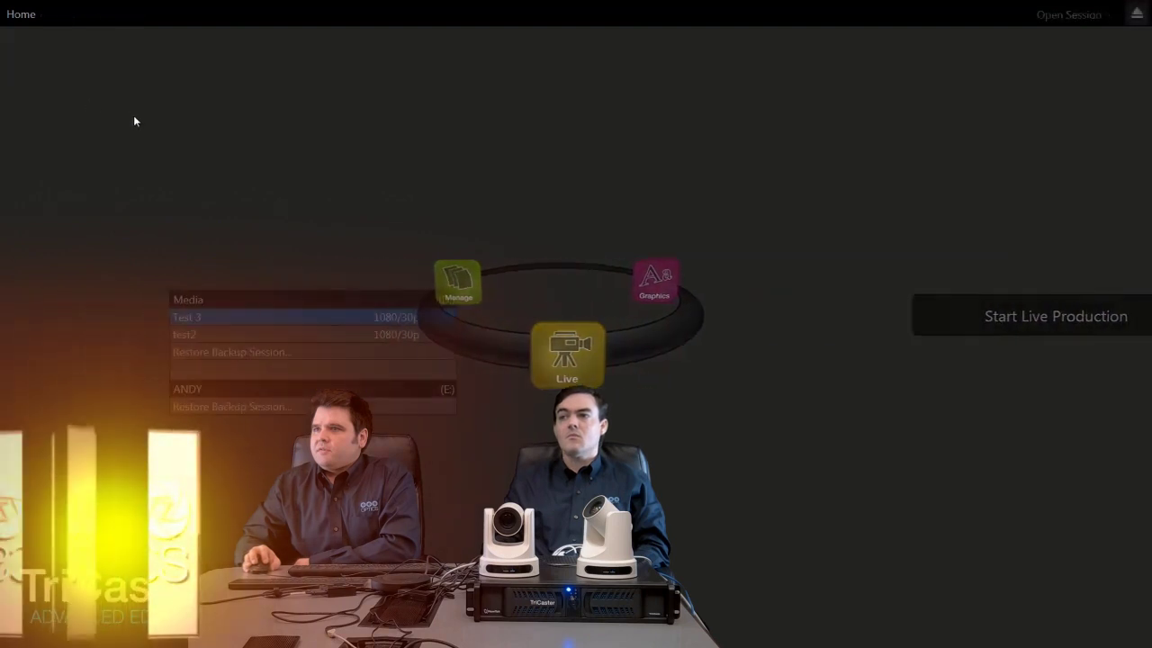
pyautogui.click(715, 317)
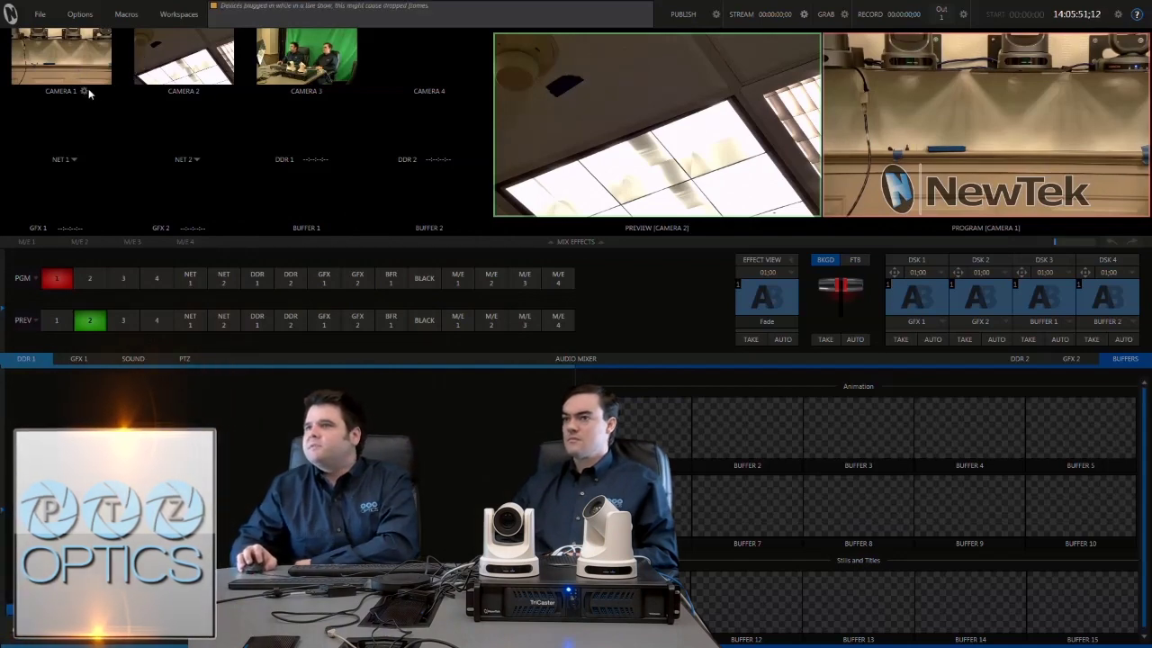
# - Change the PTZ com port in Camera 1's input settings
pyautogui.click(82, 90)
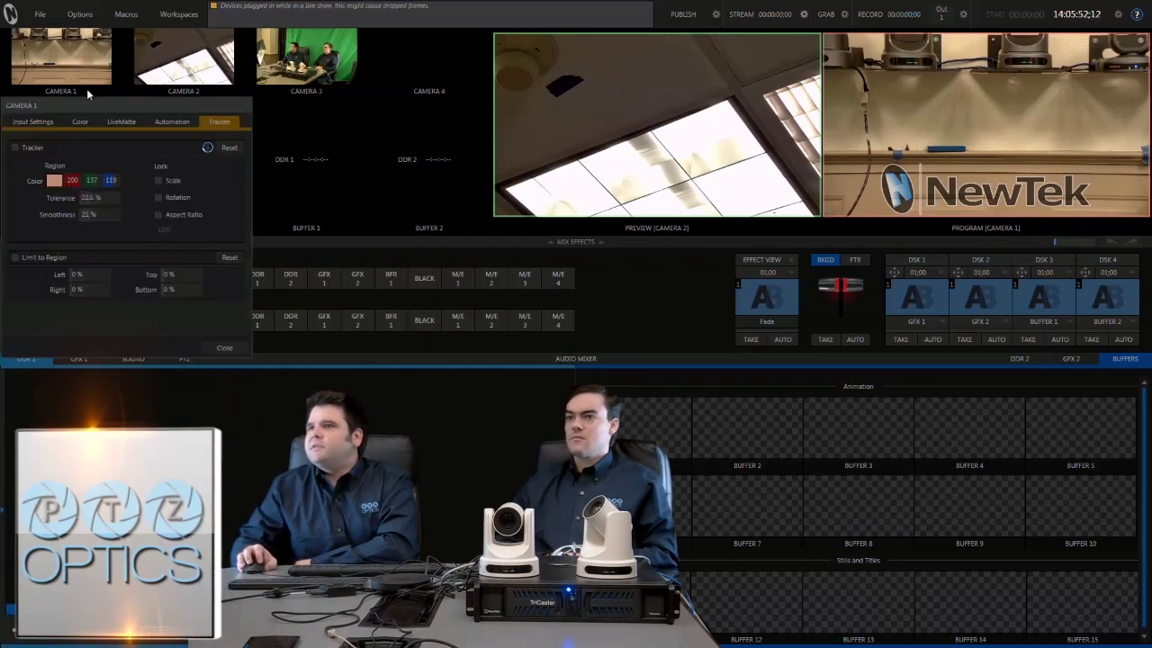
pyautogui.click(30, 122)
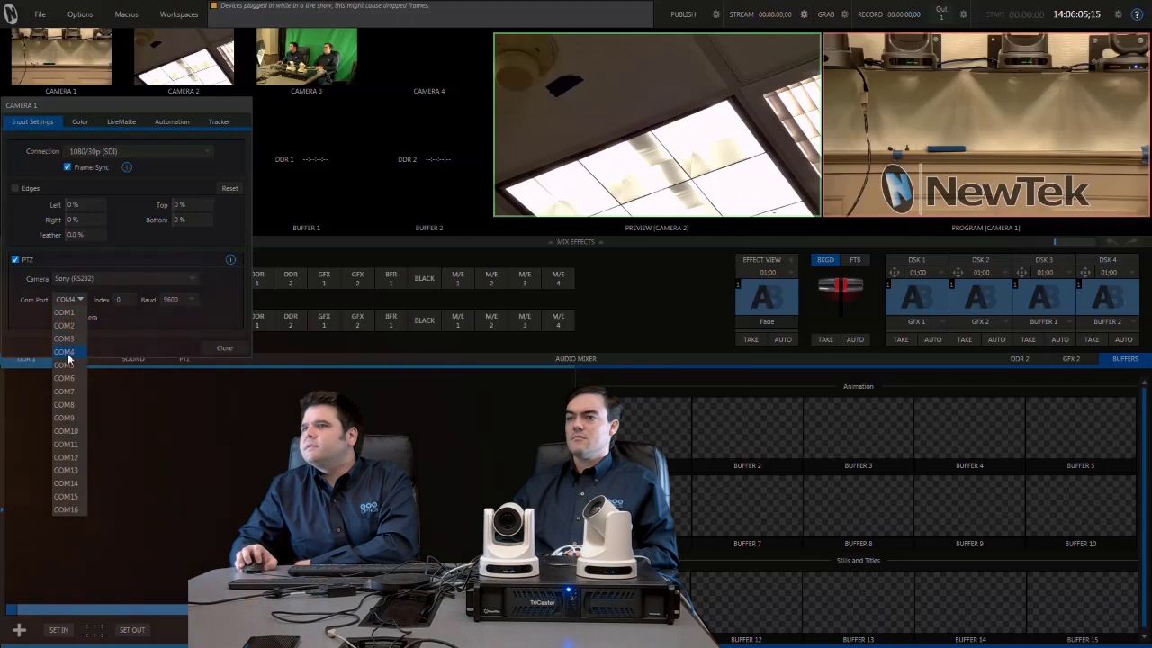
pyautogui.click(68, 362)
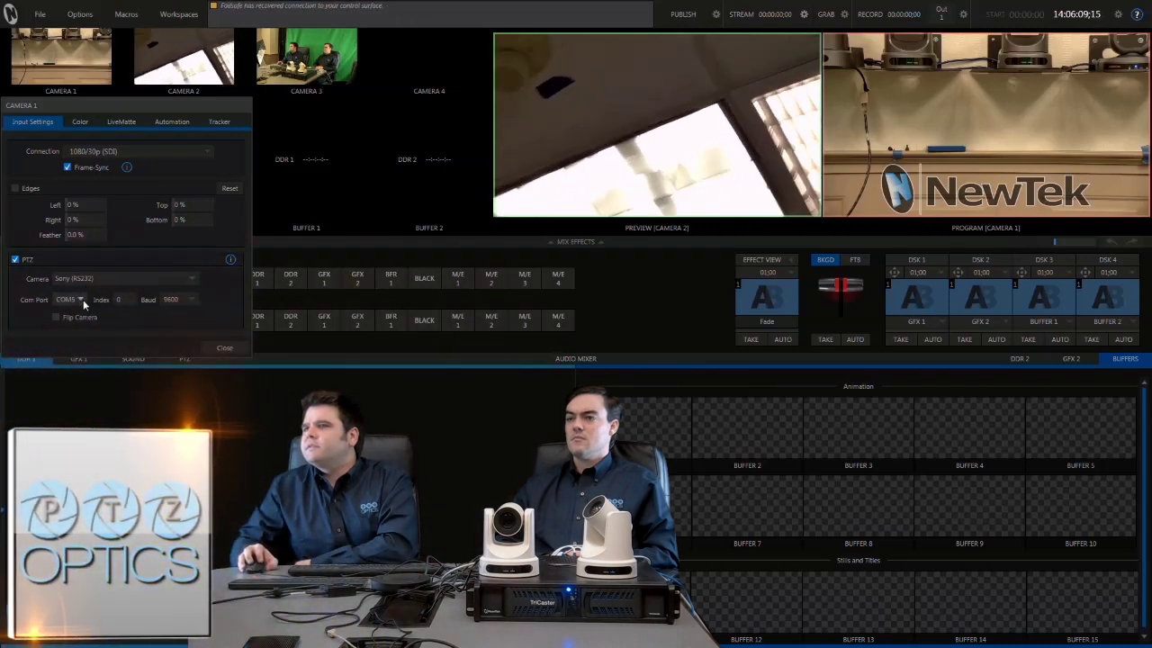
pyautogui.click(223, 348)
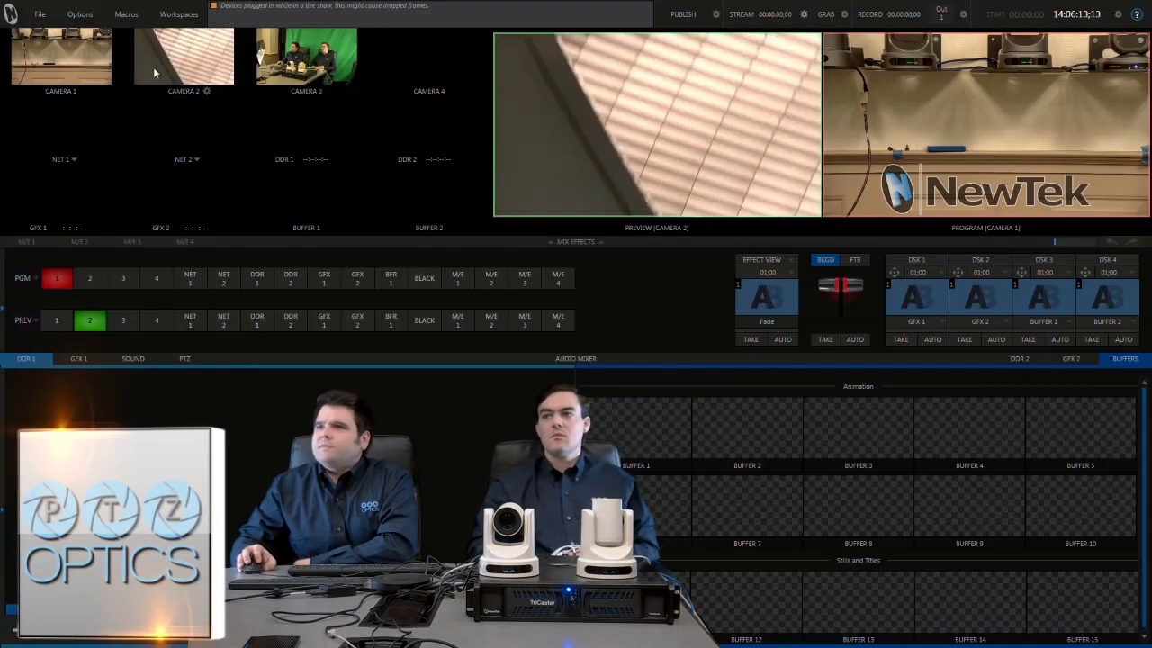
pyautogui.click(81, 91)
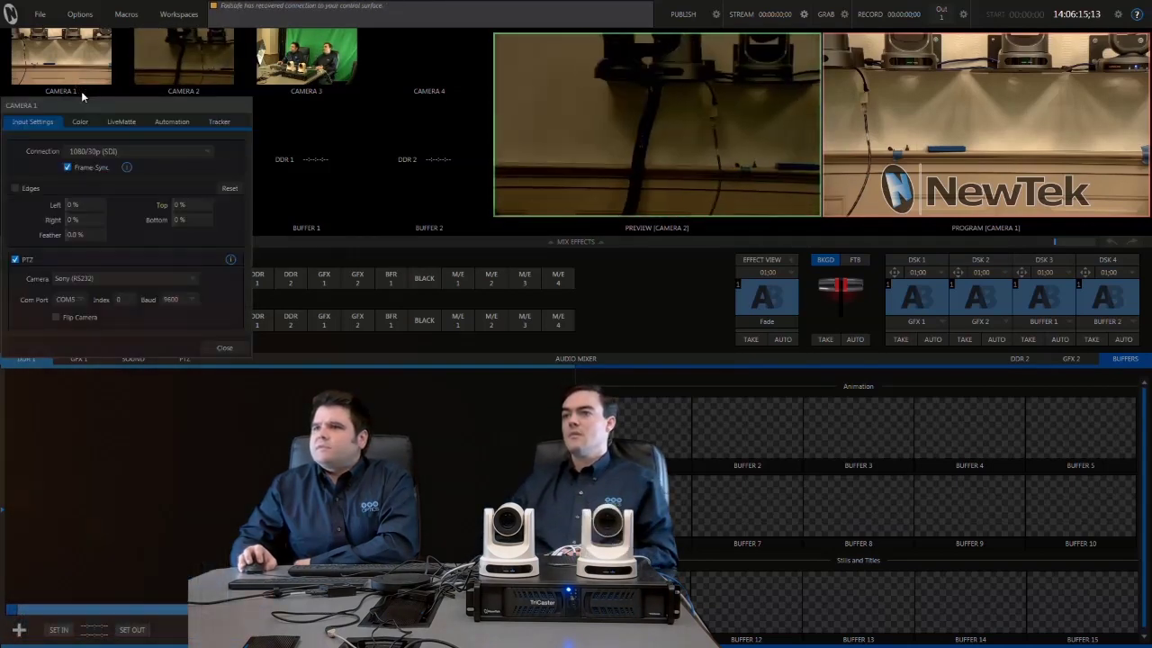
pyautogui.click(197, 84)
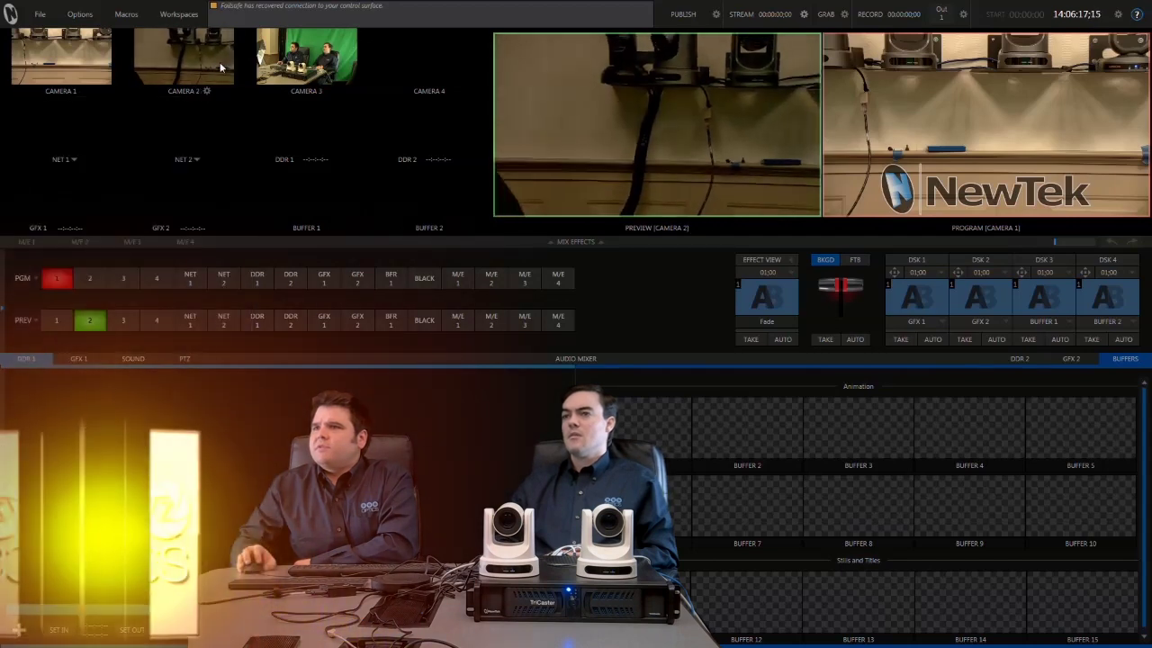
# - Enable Sony RS-232 PTZ control for Camera 2 on COM5
pyautogui.click(206, 91)
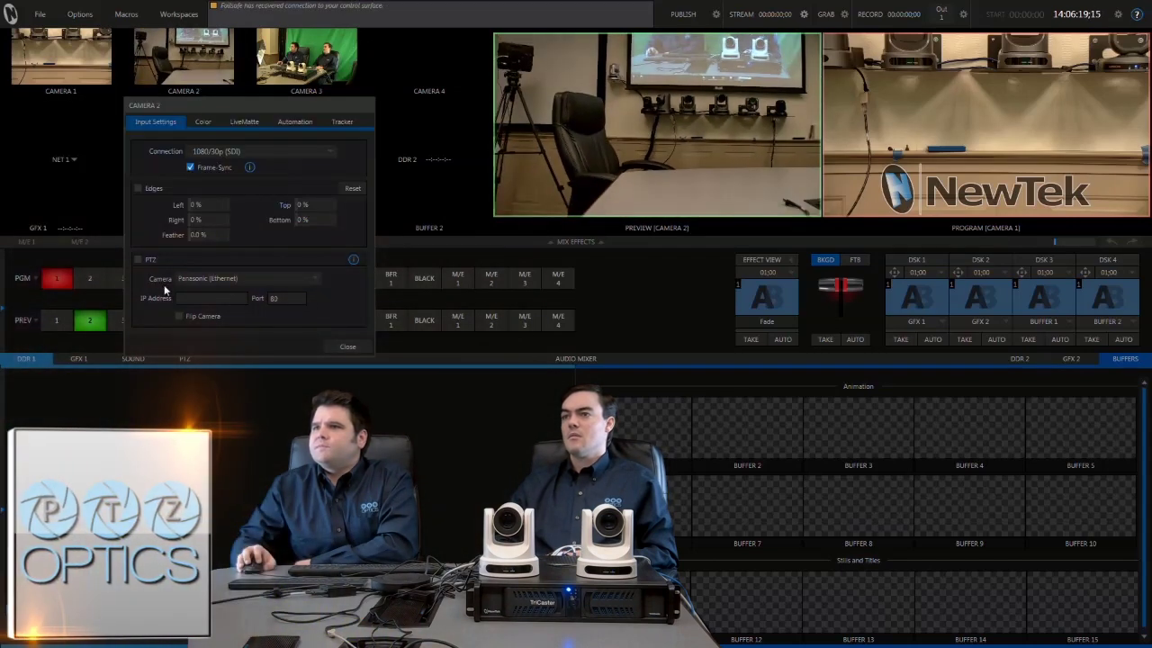
pyautogui.click(112, 99)
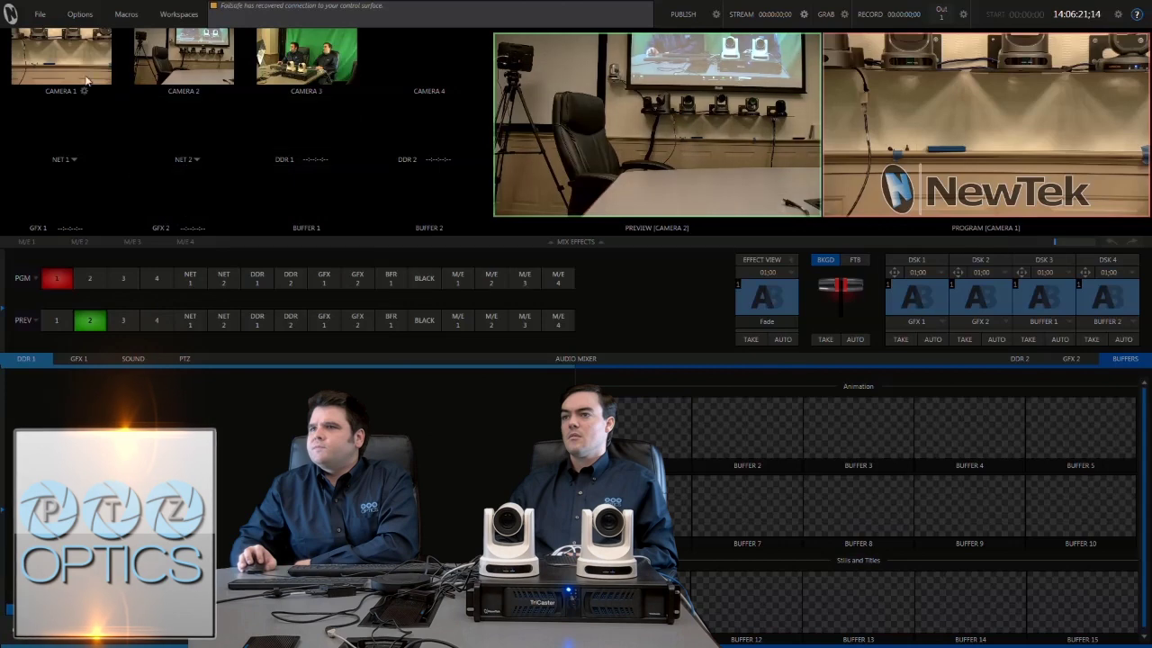
pyautogui.click(83, 91)
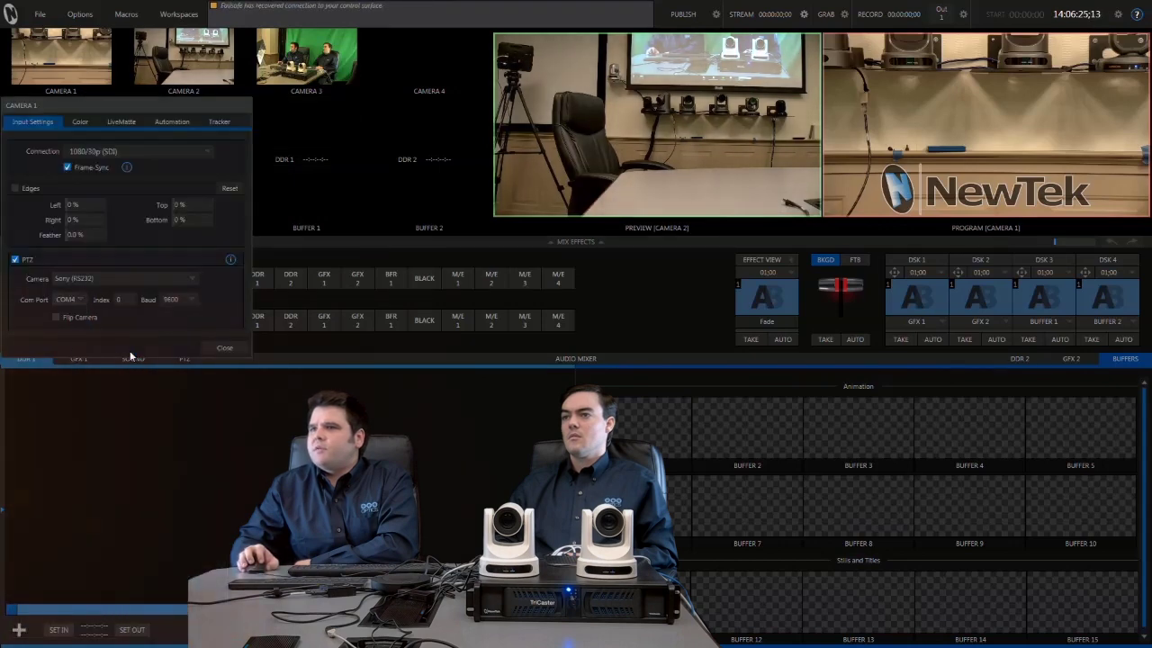
pyautogui.click(224, 347)
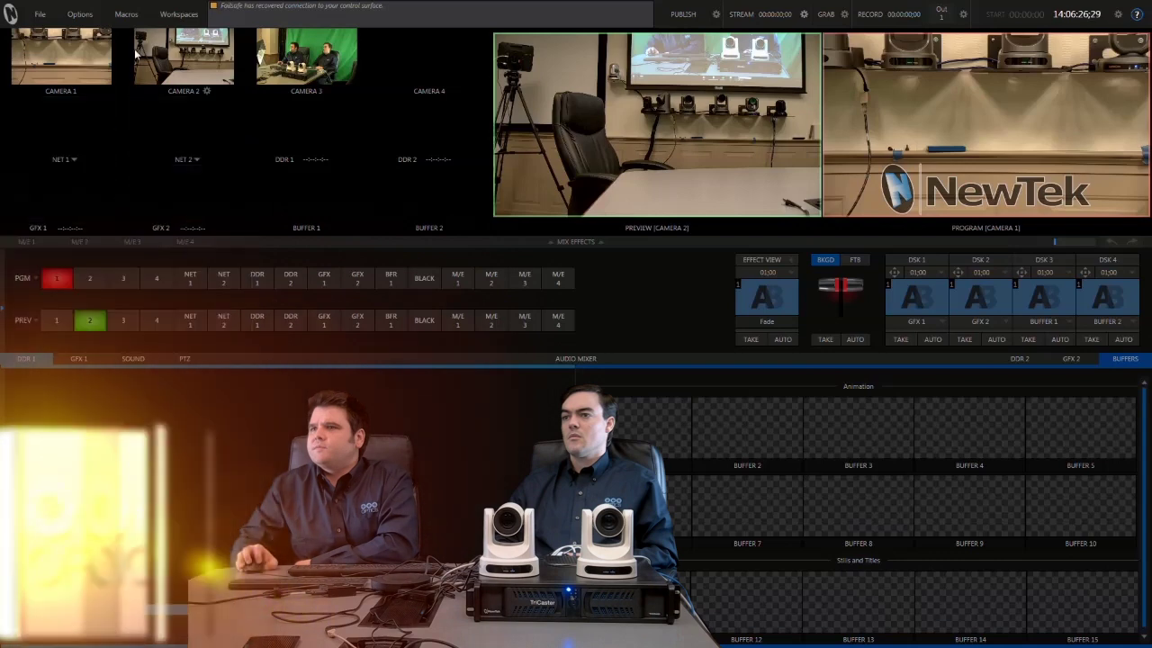
pyautogui.click(207, 92)
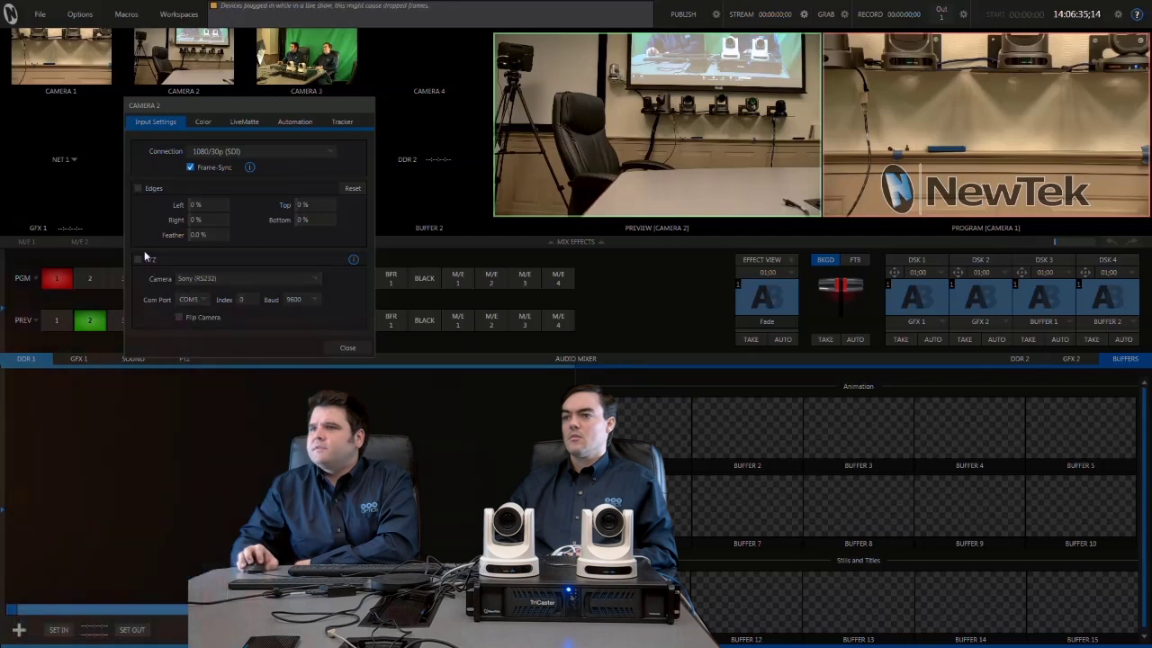
pyautogui.click(139, 259)
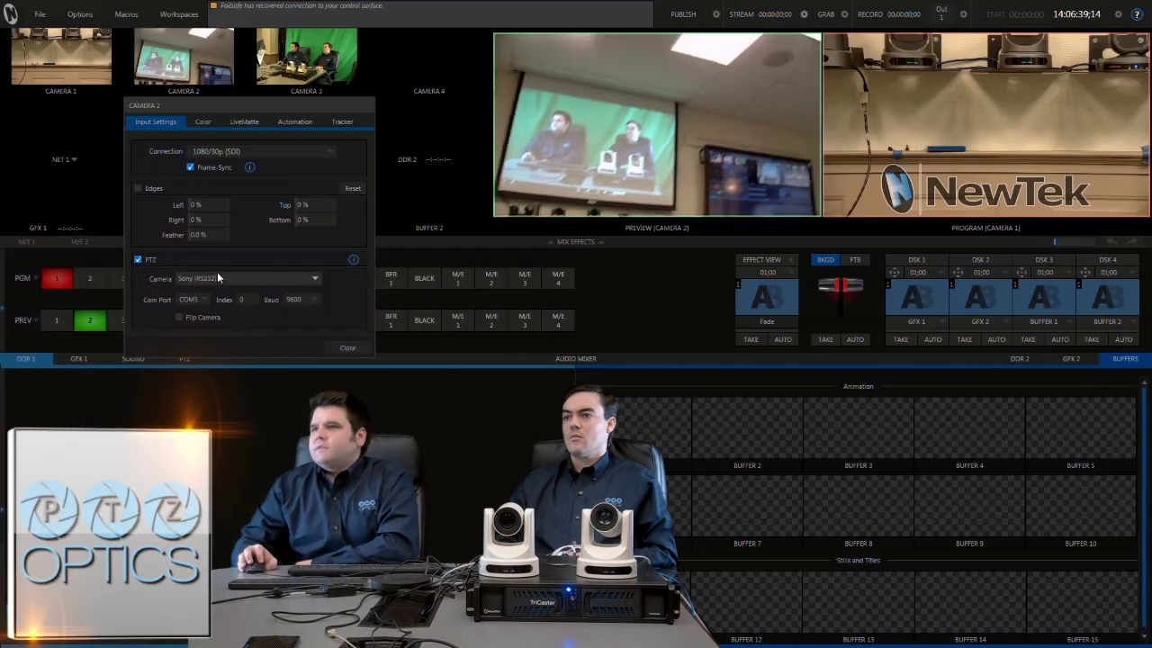
pyautogui.click(347, 347)
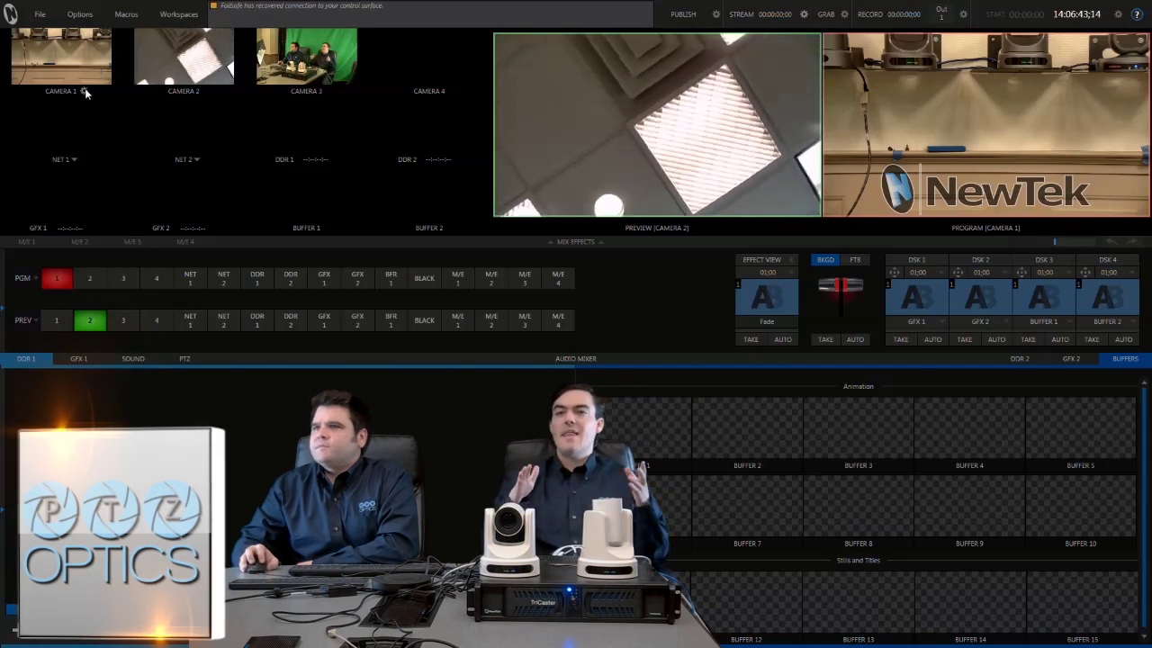
# - Keep COM4 as Camera 1's PTZ com port and view its PTZ presets
pyautogui.click(84, 89)
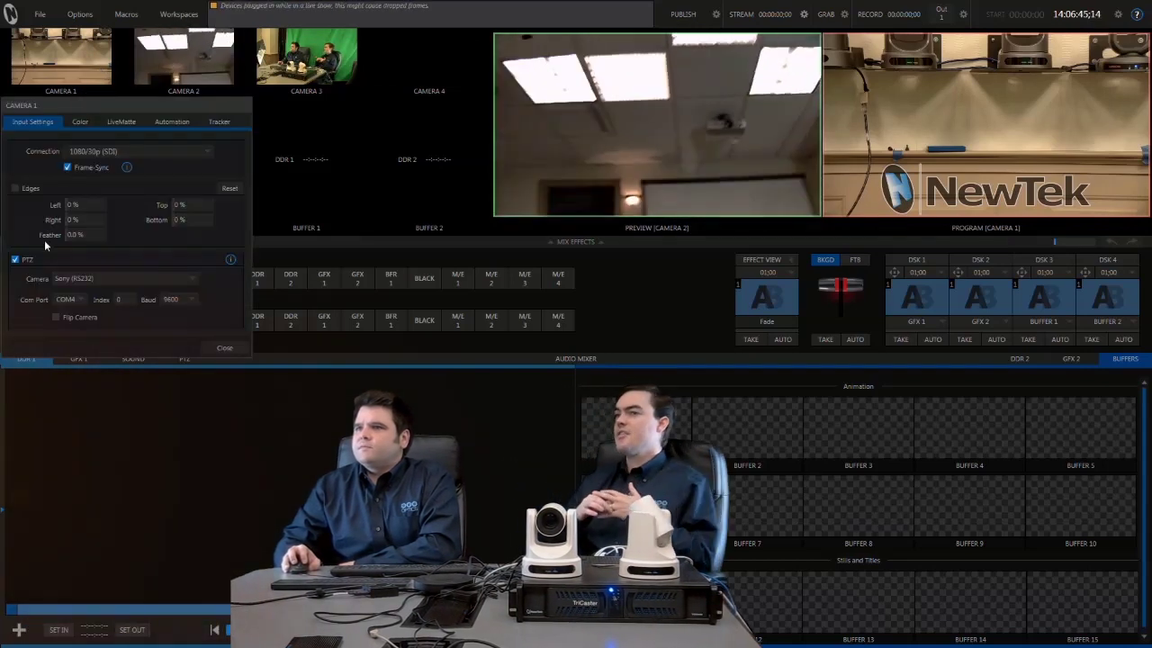
pyautogui.click(69, 298)
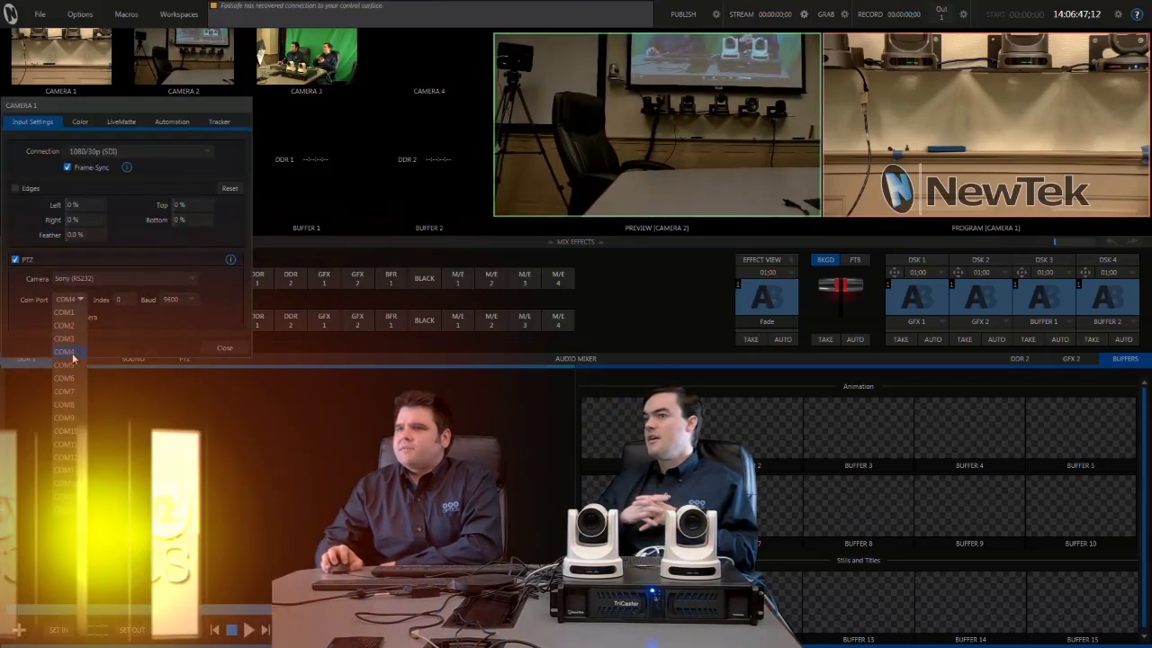
pyautogui.click(72, 353)
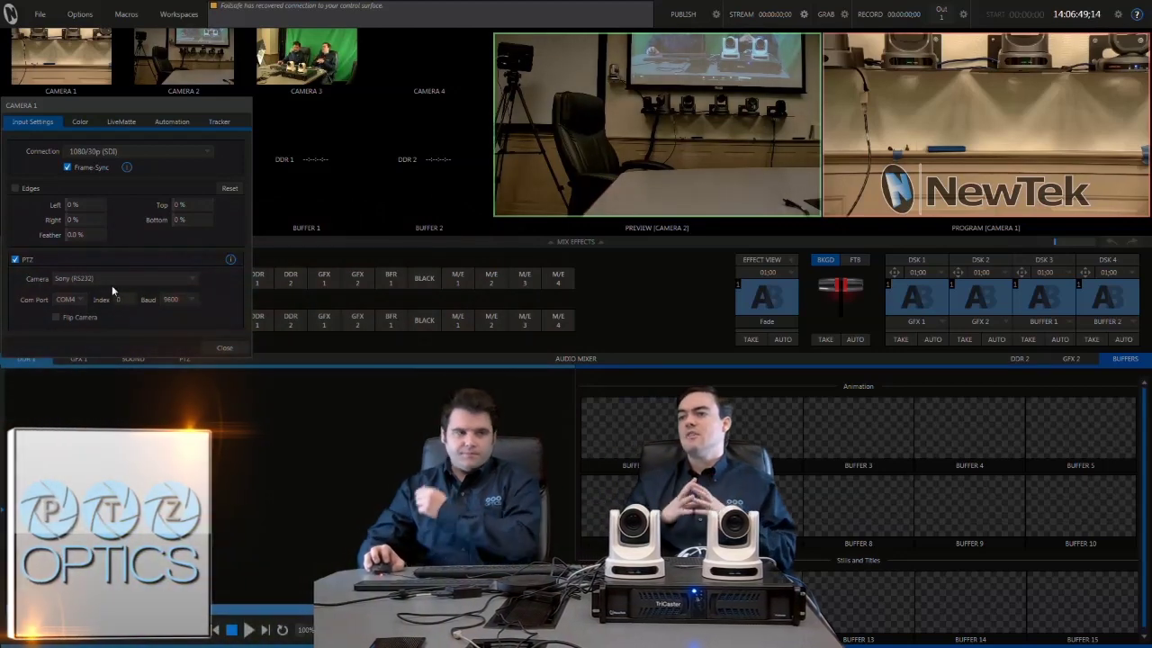
pyautogui.click(223, 347)
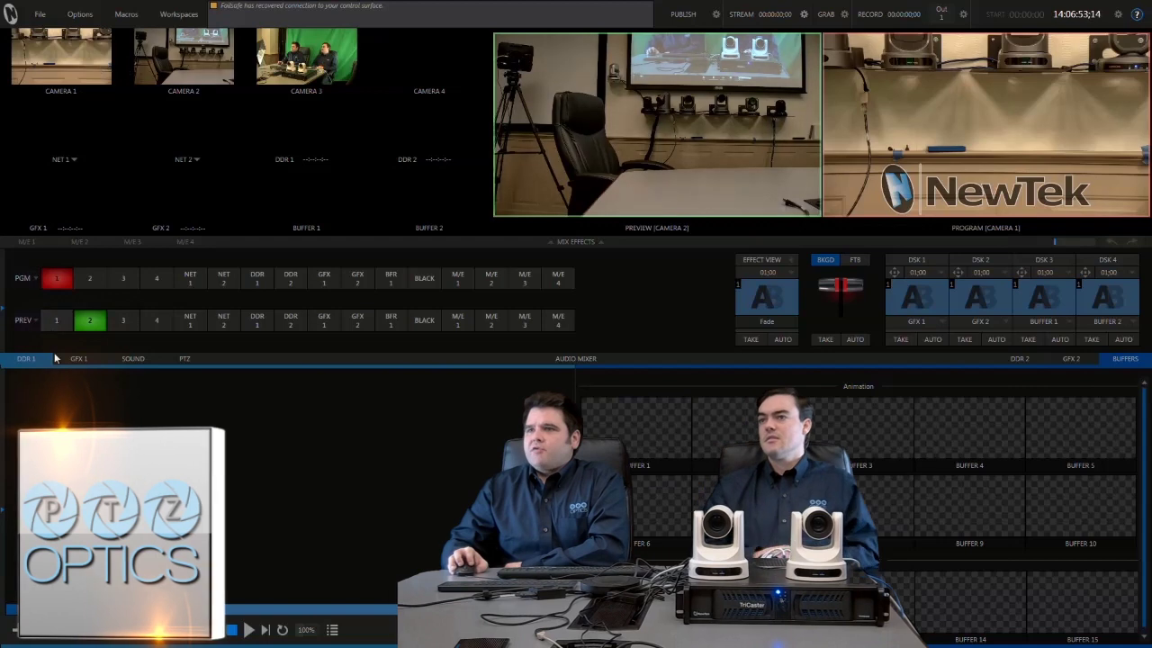
pyautogui.click(185, 358)
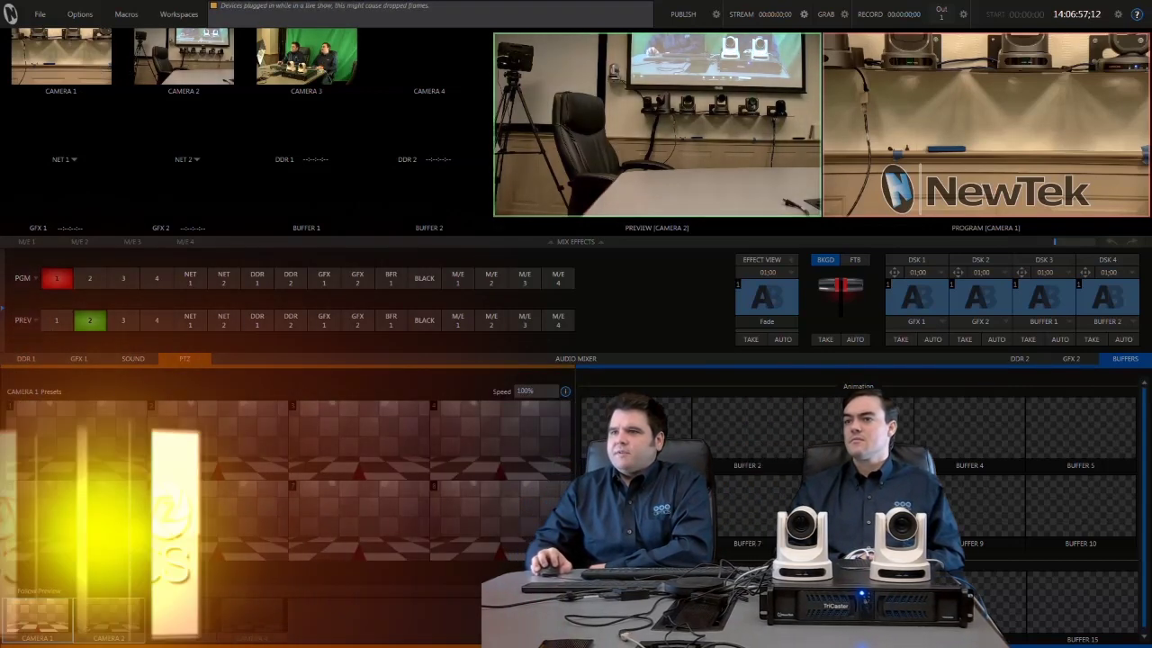
# - Pan Camera 2 toward the wall TV and store it as preset 1
pyautogui.click(109, 621)
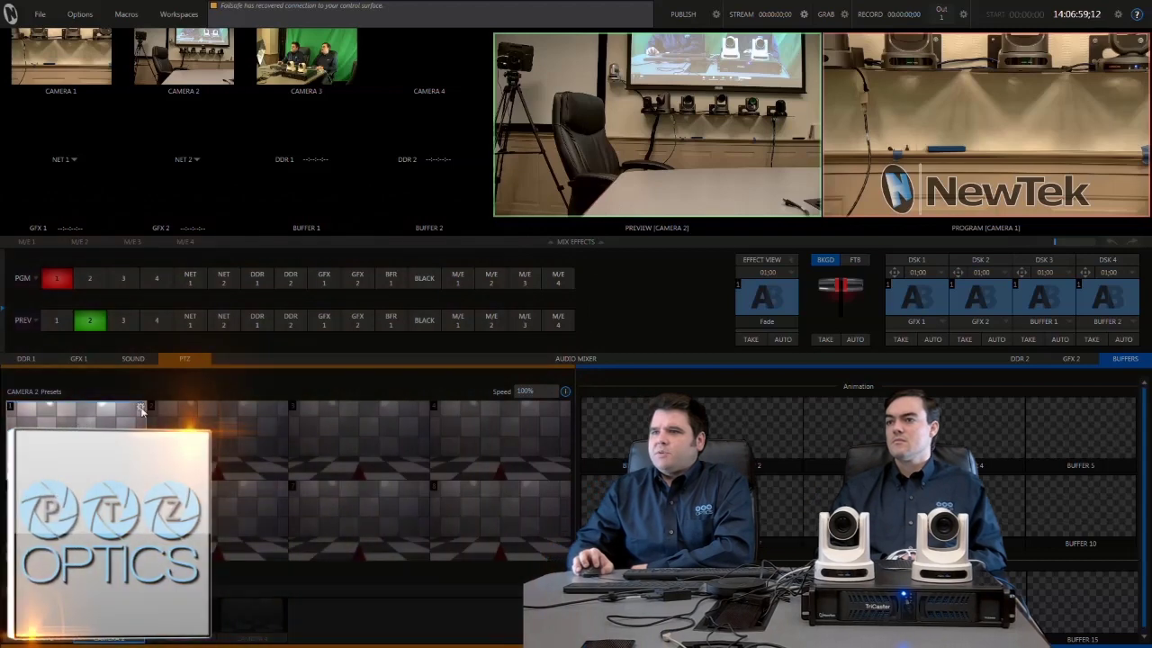
pyautogui.click(141, 411)
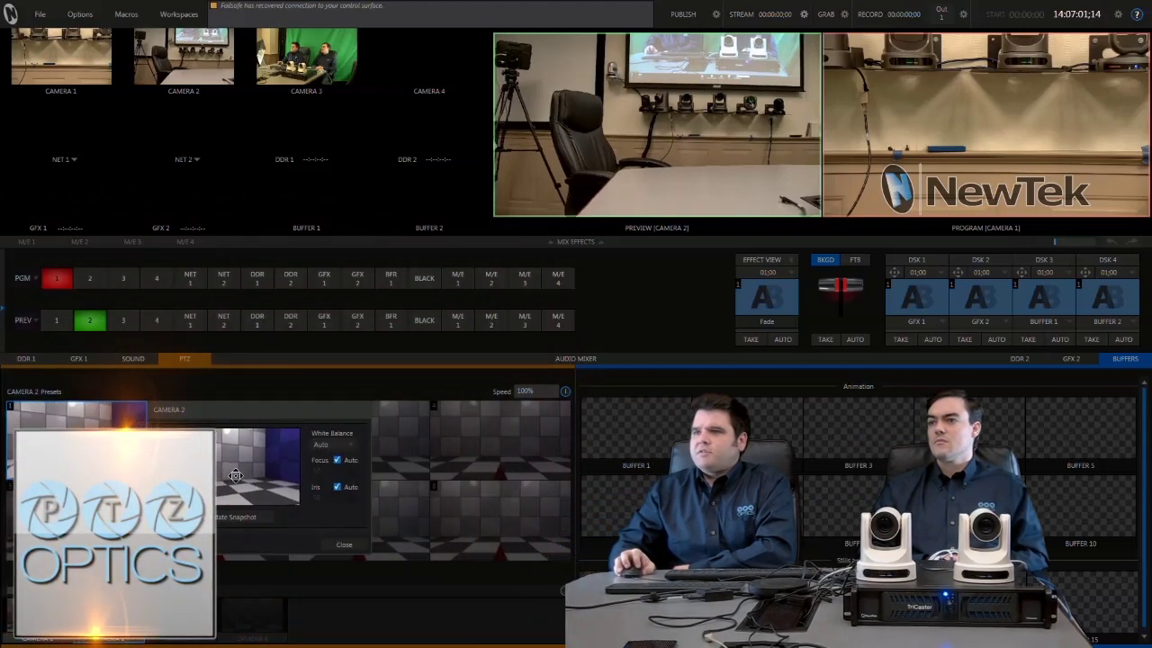
pyautogui.moveTo(235, 475); pyautogui.dragTo(256, 473)
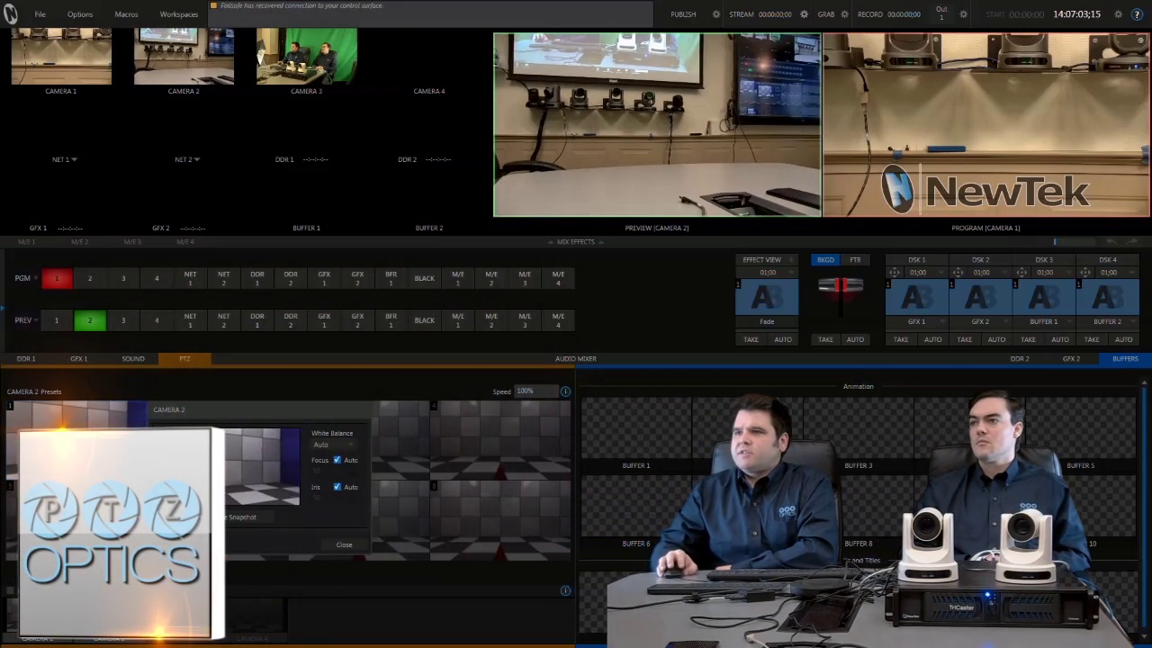
pyautogui.click(256, 513)
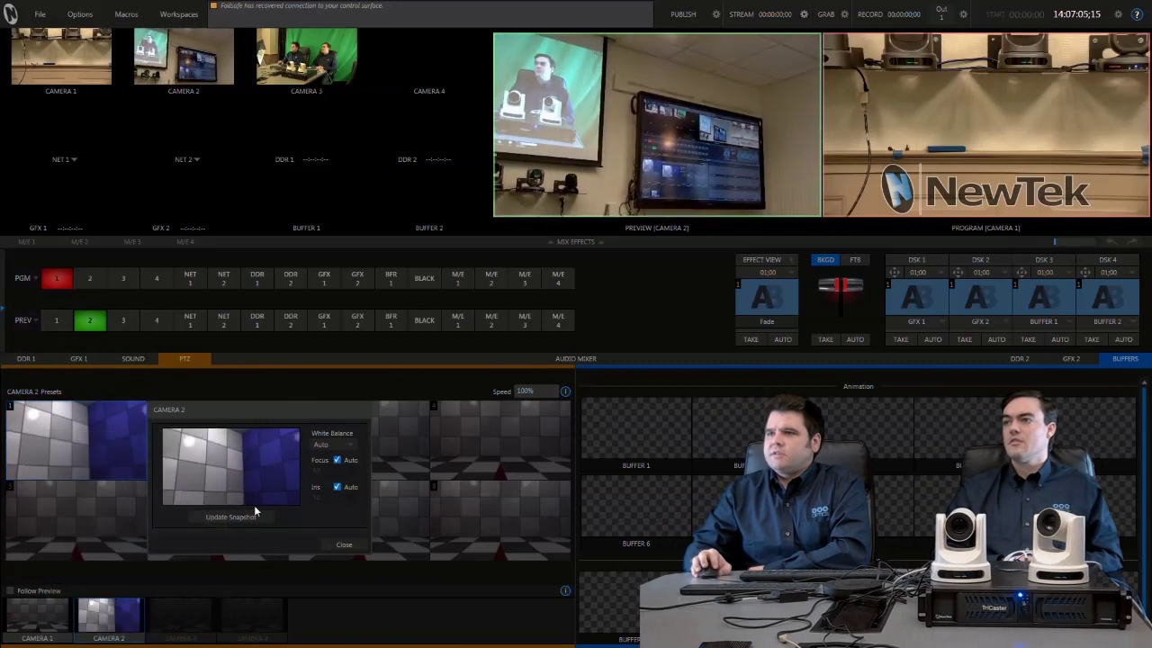
pyautogui.click(235, 517)
pyautogui.click(341, 544)
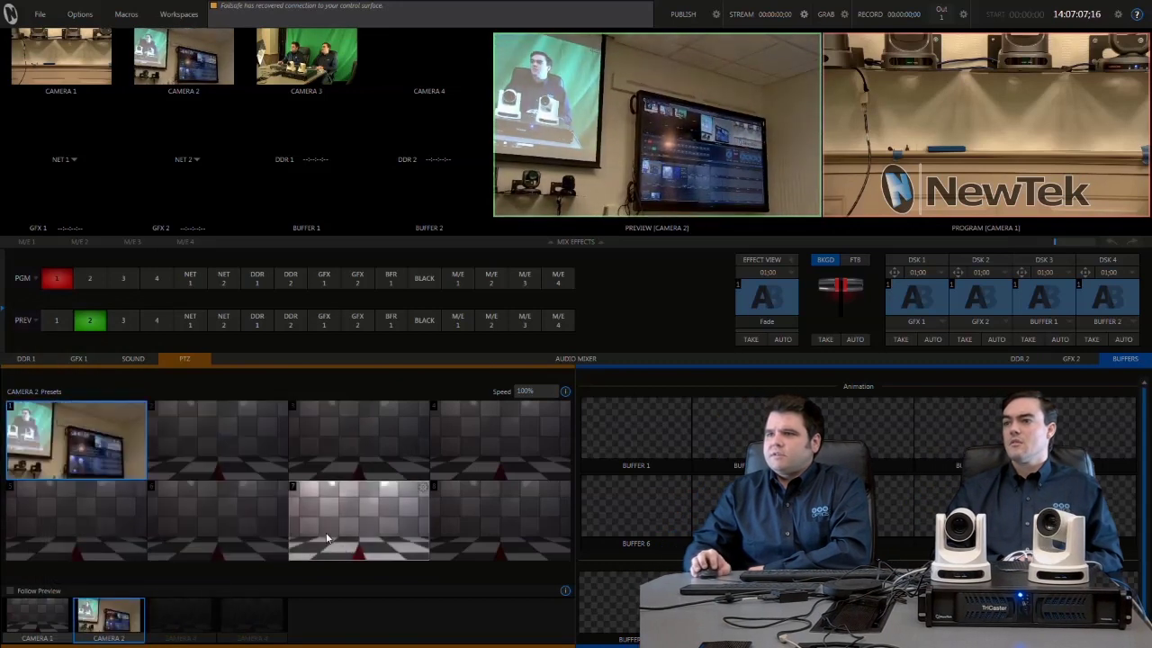
# - Aim Camera 2 at the tripod-mounted camera and save it as preset 2
pyautogui.click(281, 410)
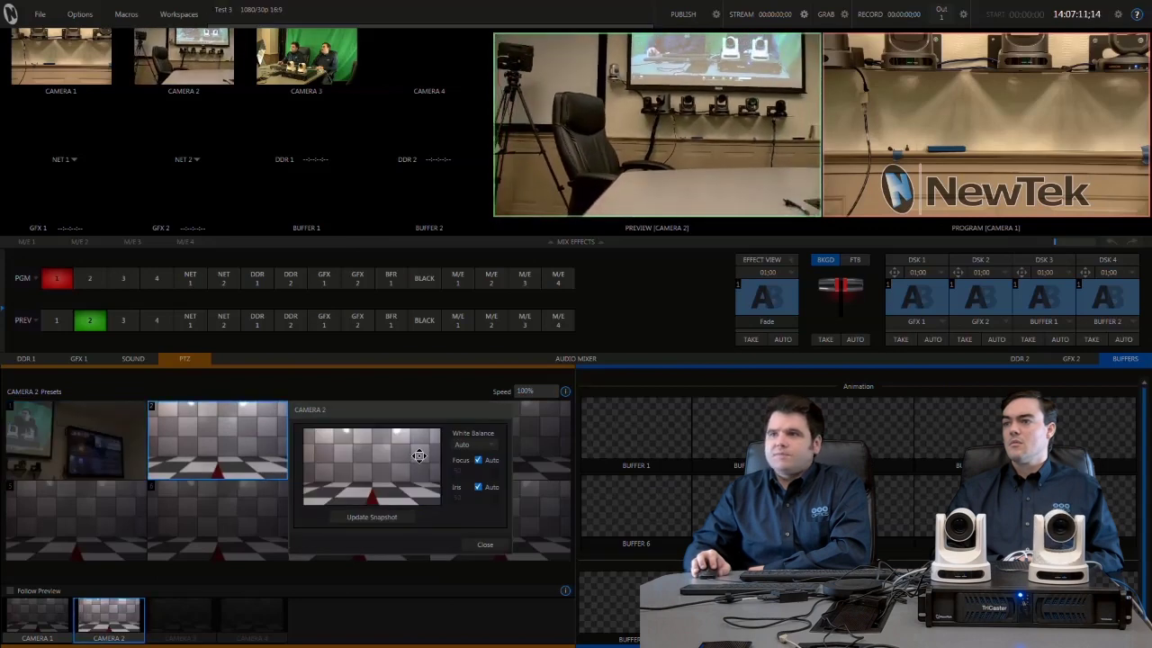
pyautogui.click(385, 463)
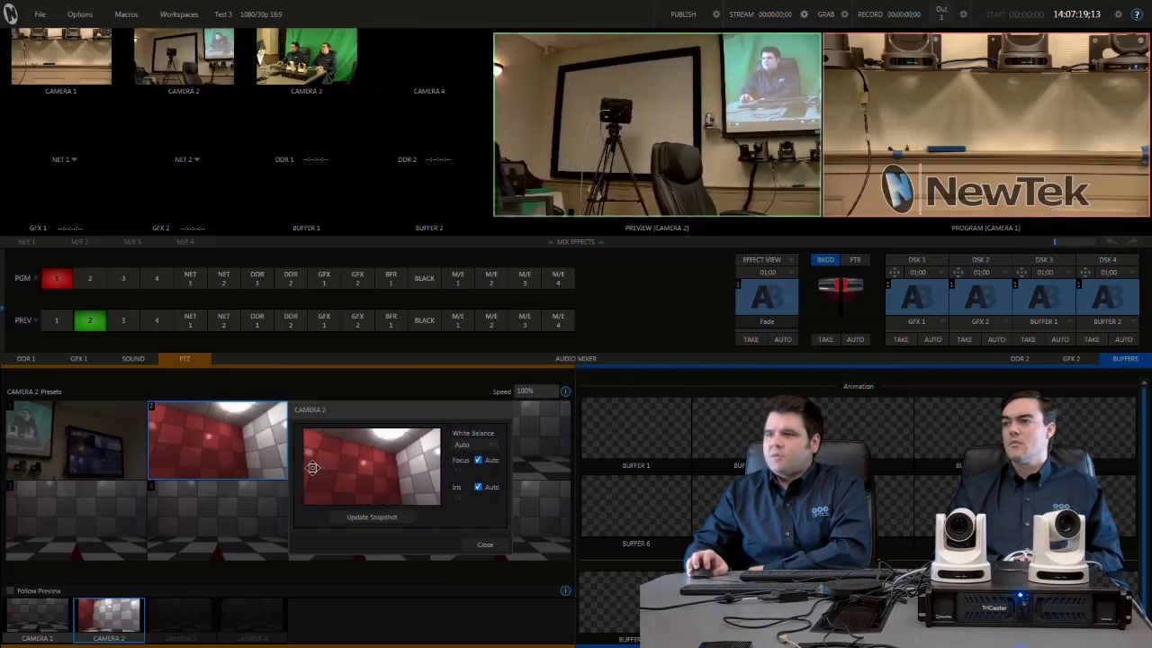
pyautogui.click(376, 473)
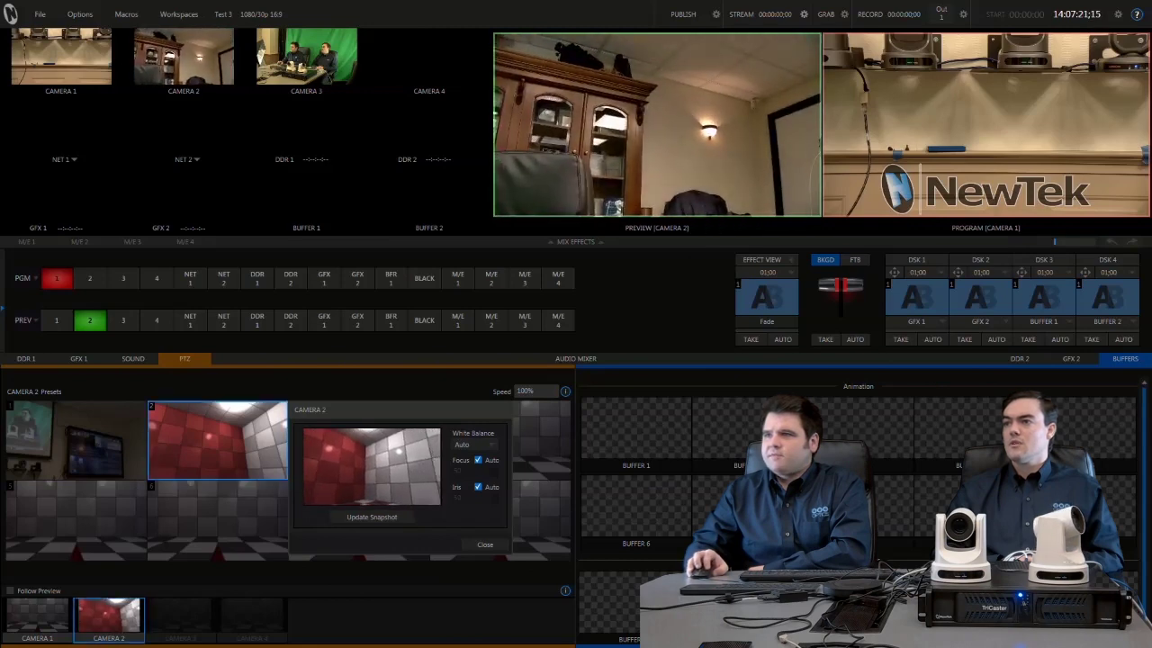
pyautogui.click(383, 472)
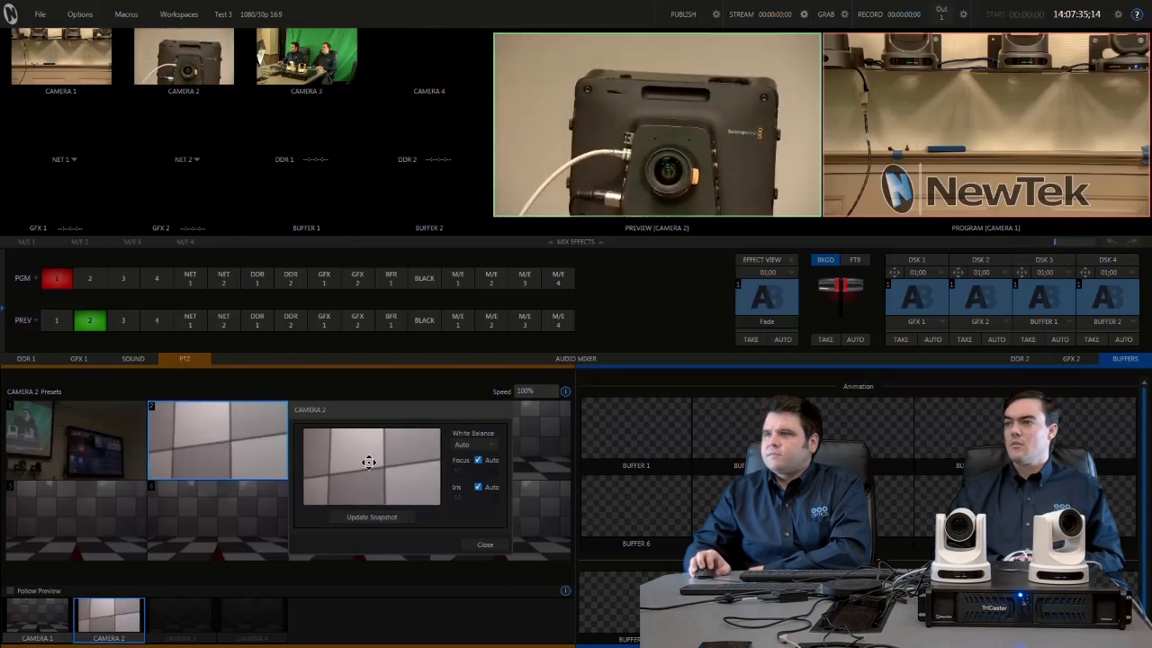
pyautogui.click(377, 517)
# - Frame the projection screen and tripod and store it as Camera 2 preset 3
pyautogui.click(484, 544)
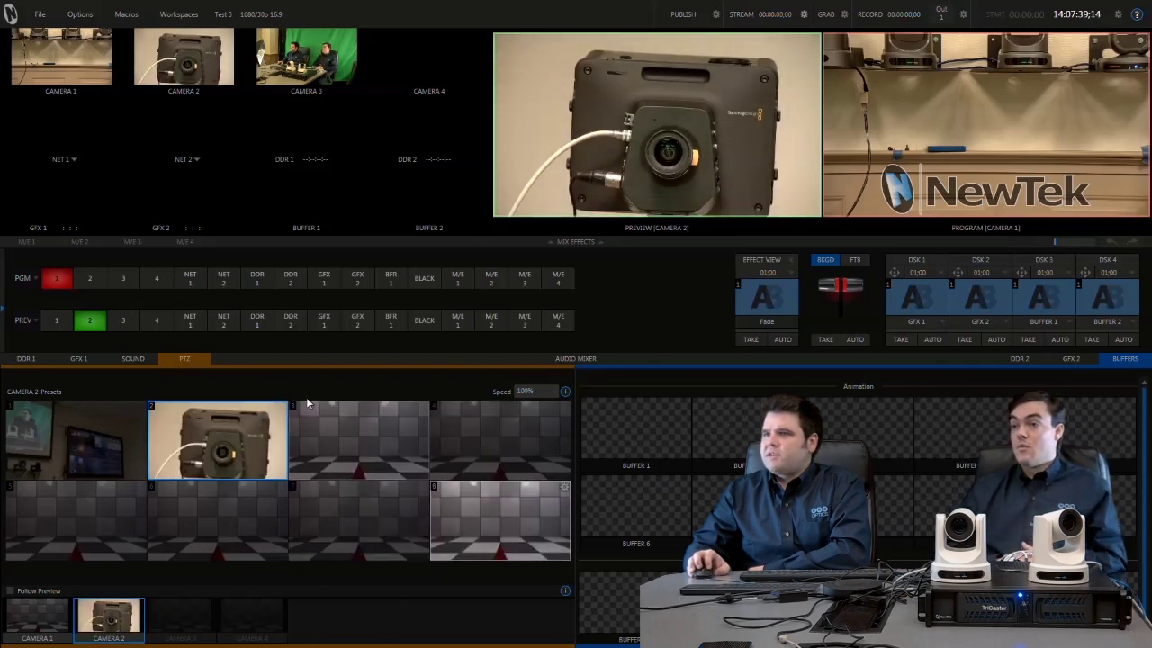
pyautogui.click(422, 412)
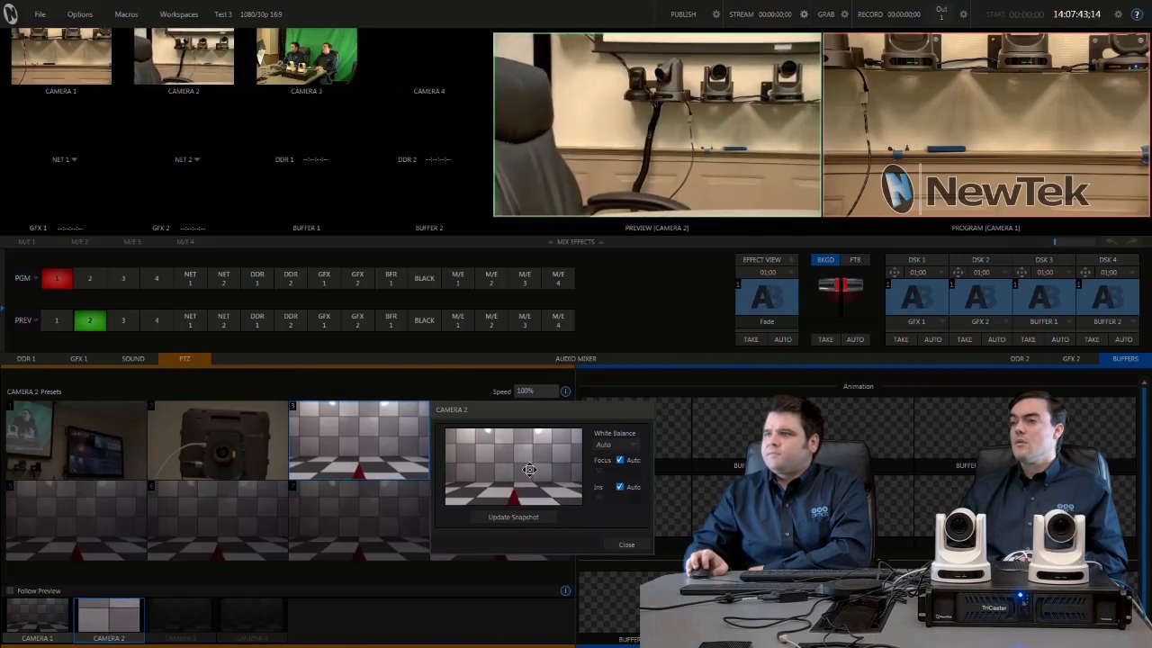
pyautogui.moveTo(532, 466); pyautogui.dragTo(495, 466)
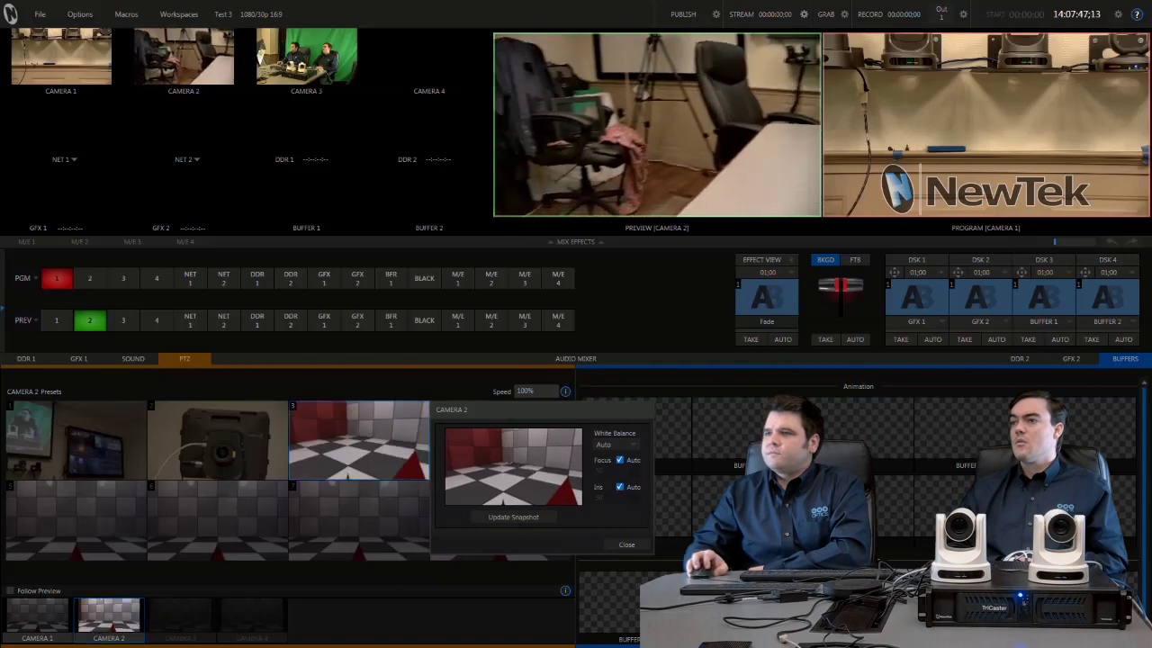
pyautogui.click(528, 519)
pyautogui.click(625, 545)
# - Recall presets 2 and 1, then store the shelf of PTZ cameras as preset 4
pyautogui.click(216, 441)
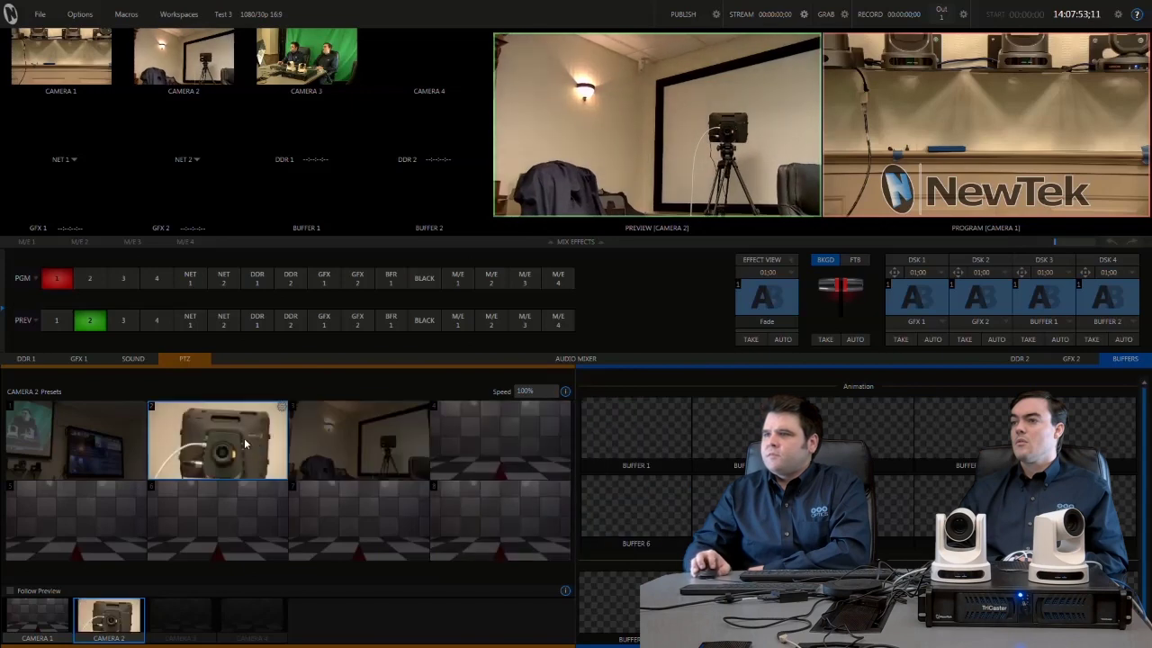
pyautogui.click(105, 443)
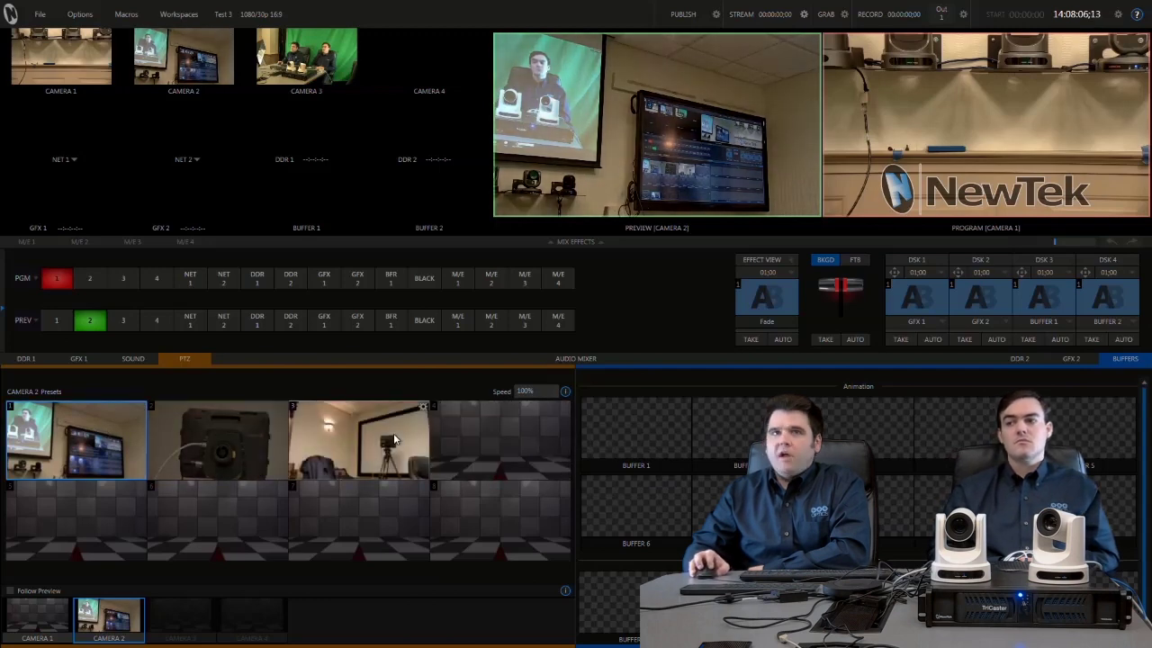
pyautogui.click(564, 408)
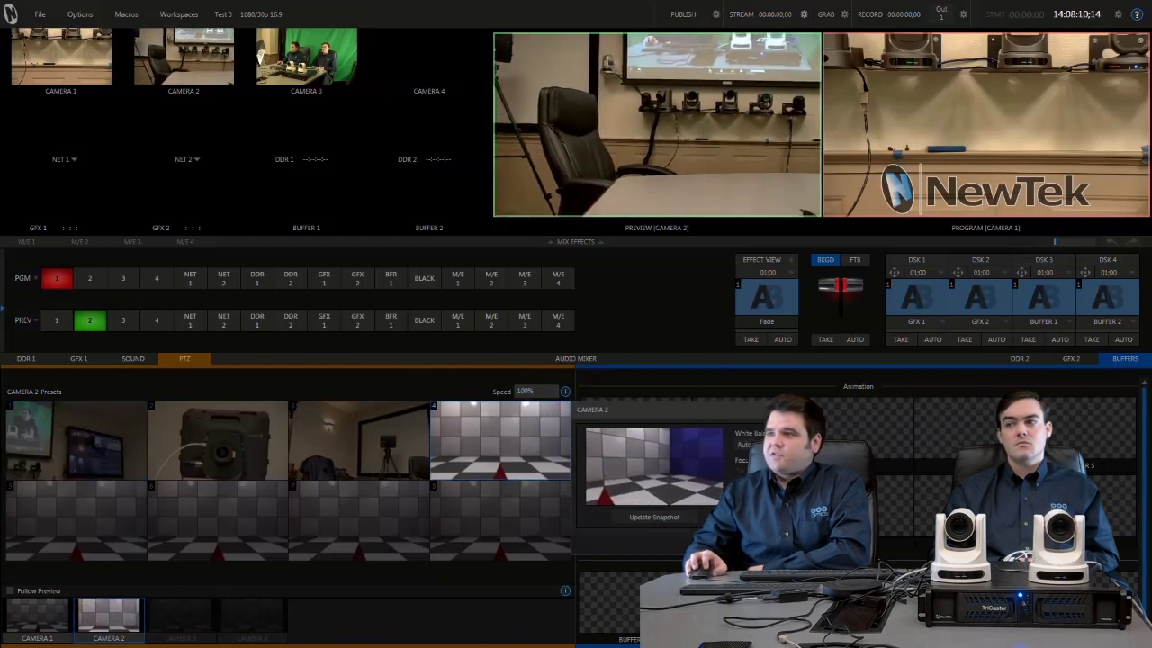
pyautogui.moveTo(675, 446); pyautogui.dragTo(650, 468)
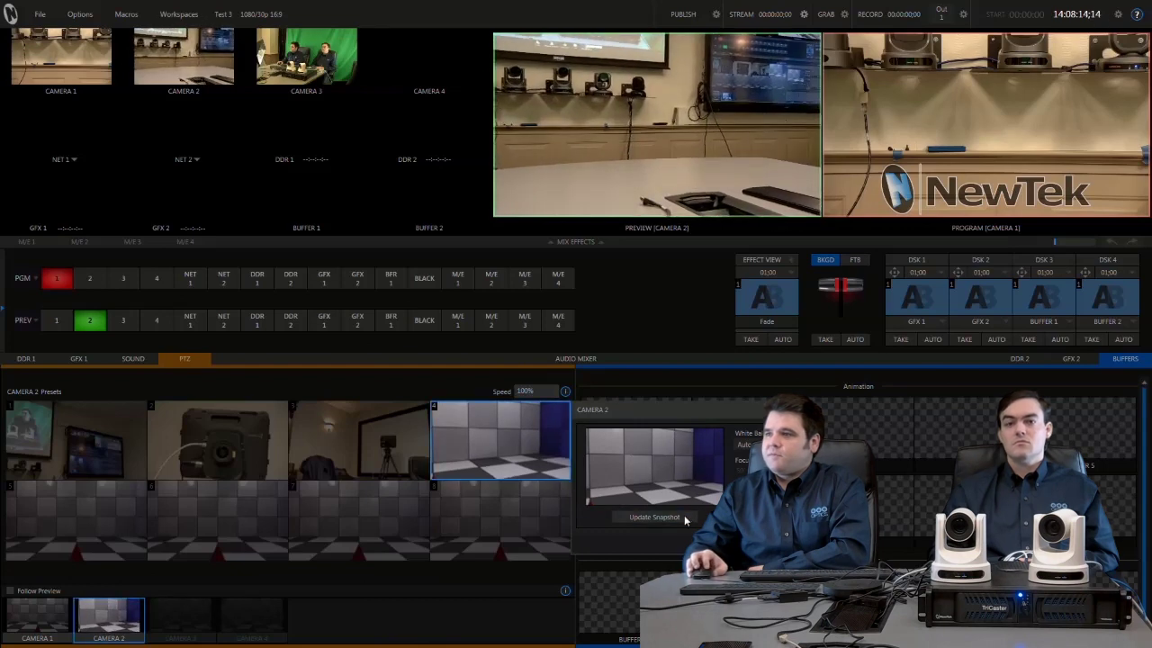
pyautogui.click(654, 517)
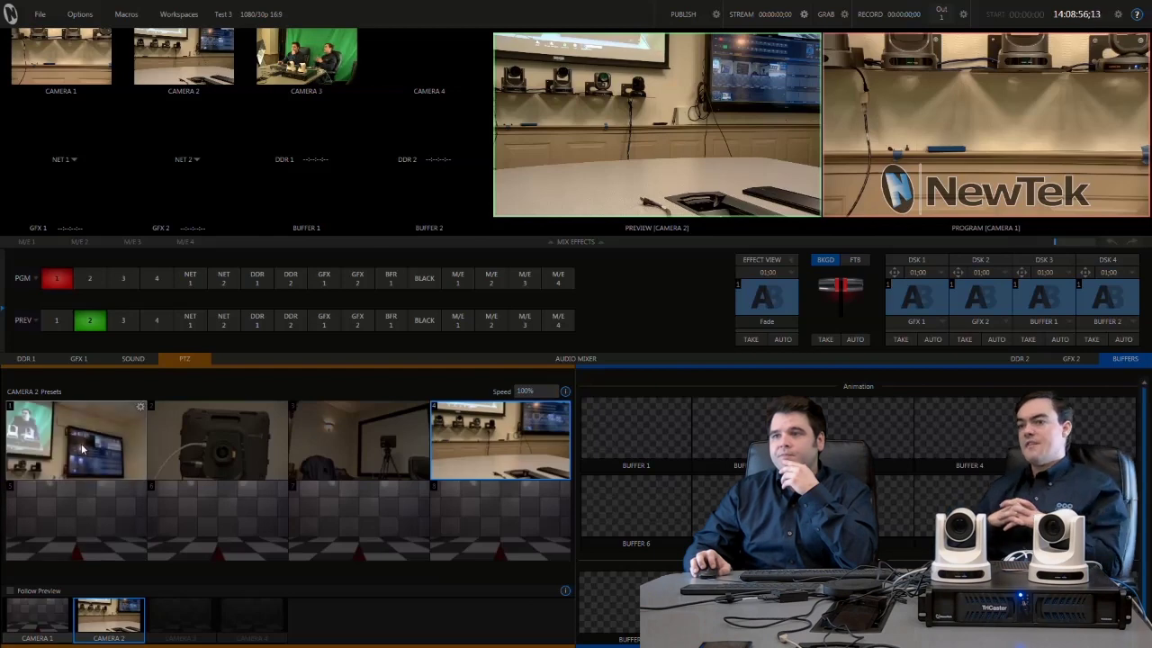
# - Switch the PTZ panel to Camera 1's still-empty preset bank
pyautogui.click(37, 617)
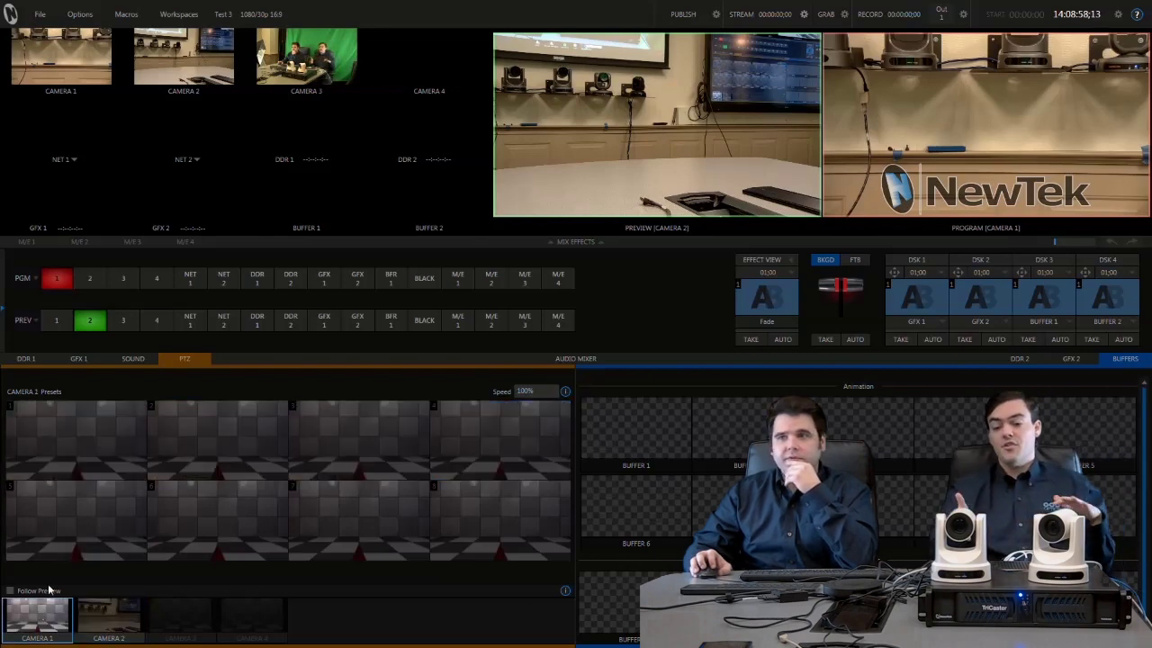
# - Try panning Camera 1 toward the blue wall from preset 1's settings, then close them
pyautogui.click(140, 406)
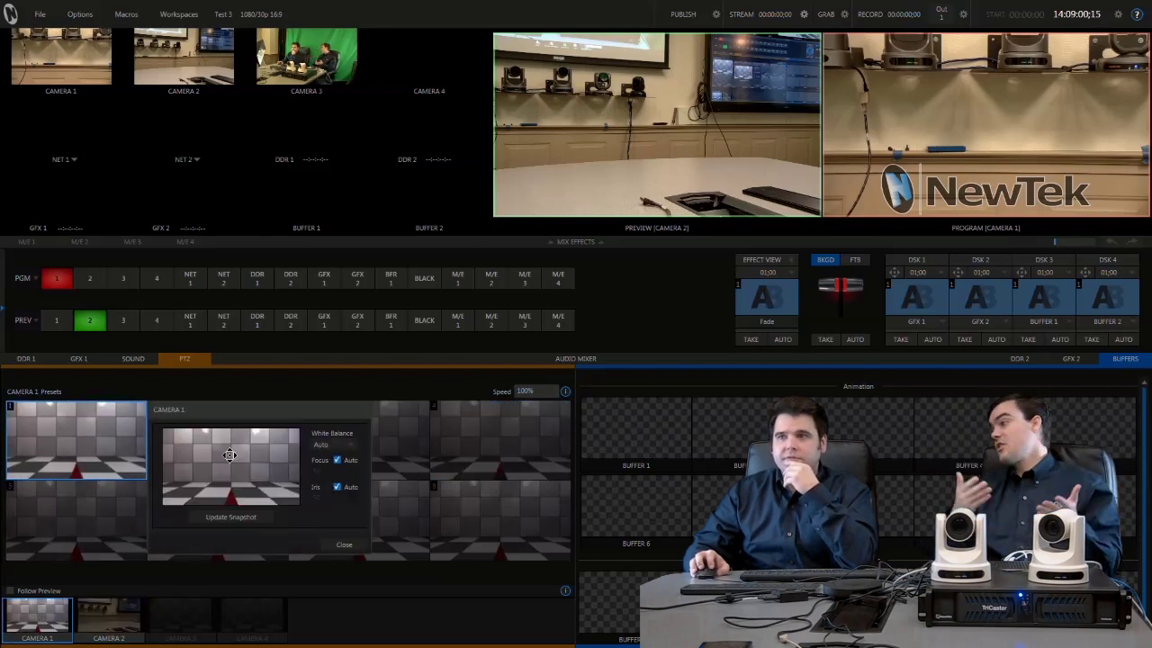
pyautogui.moveTo(227, 459); pyautogui.dragTo(232, 443)
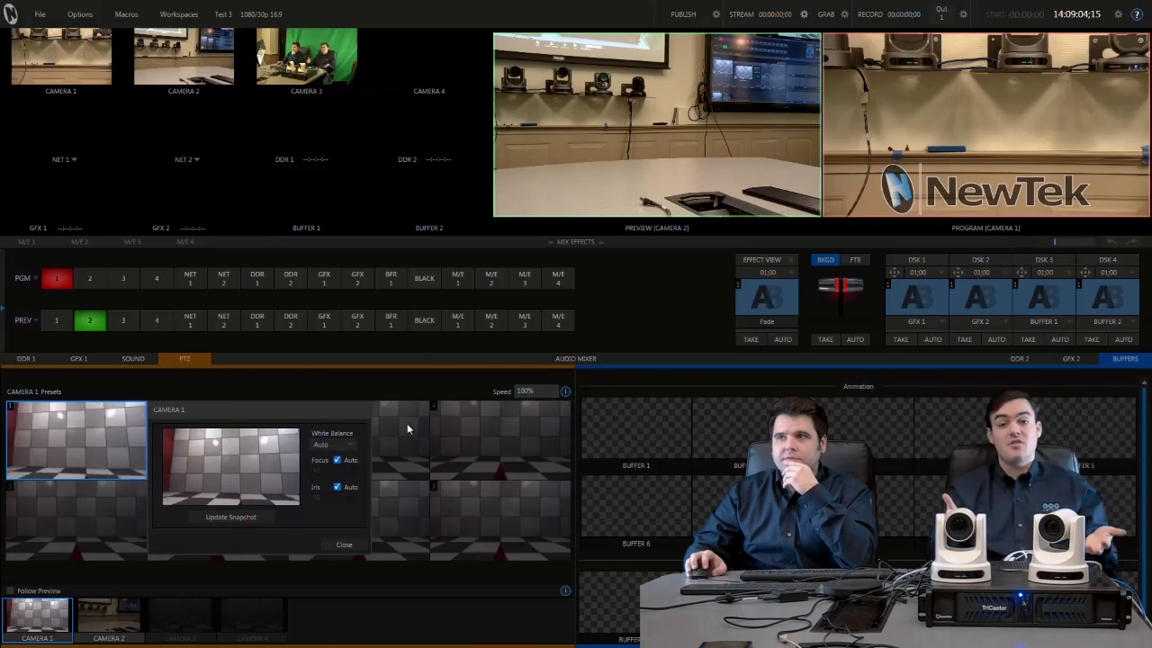
pyautogui.click(329, 544)
# - Set Camera 1's input Com Port to COM4
pyautogui.moveTo(81, 63)
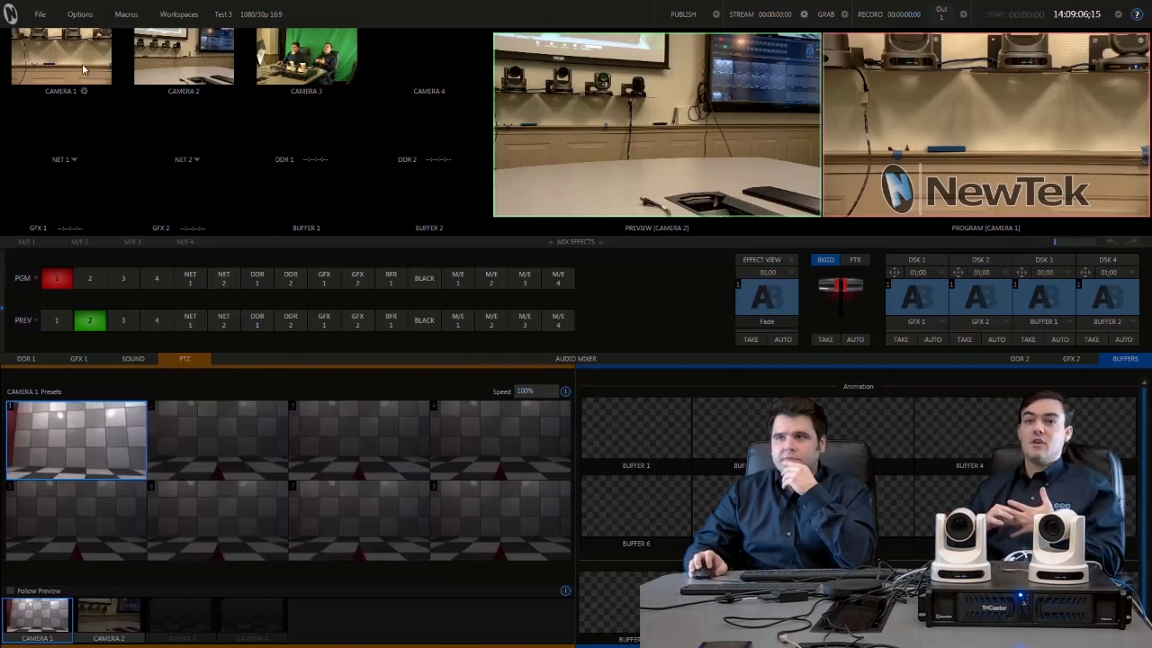
pyautogui.click(84, 91)
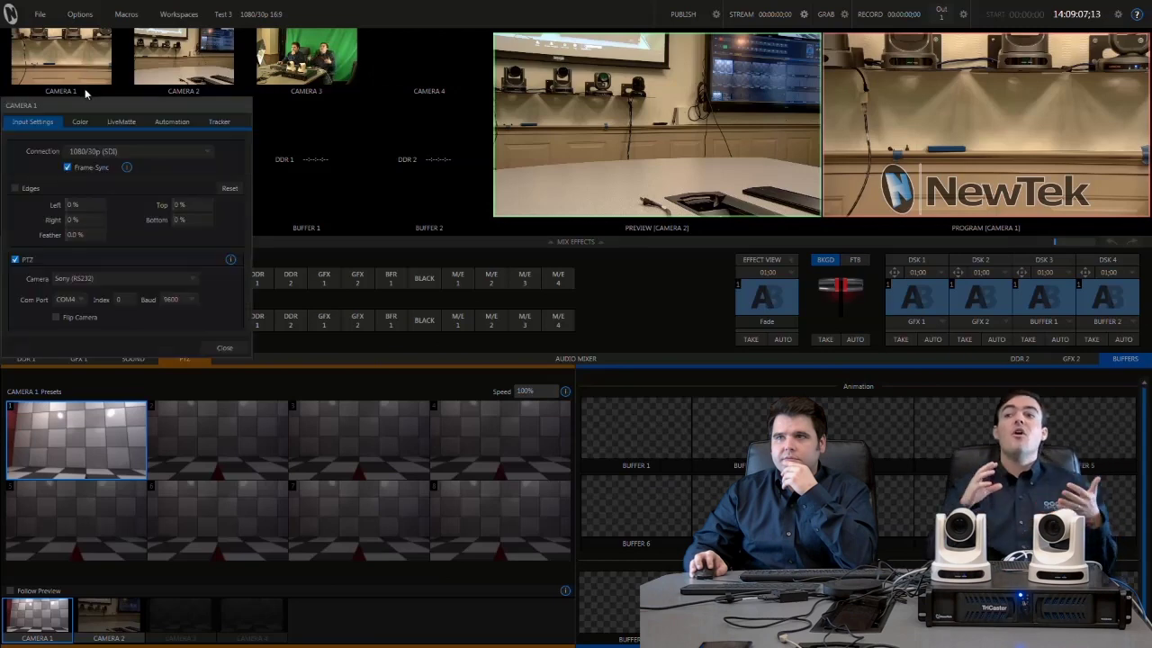
pyautogui.click(80, 299)
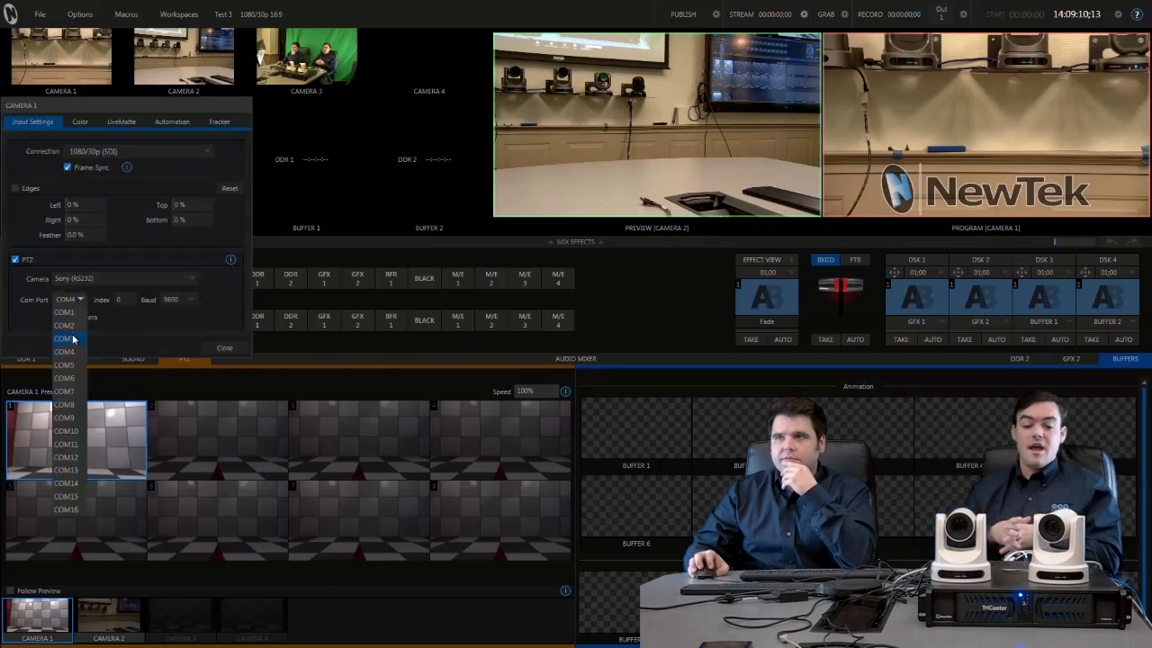
pyautogui.click(71, 339)
pyautogui.click(79, 298)
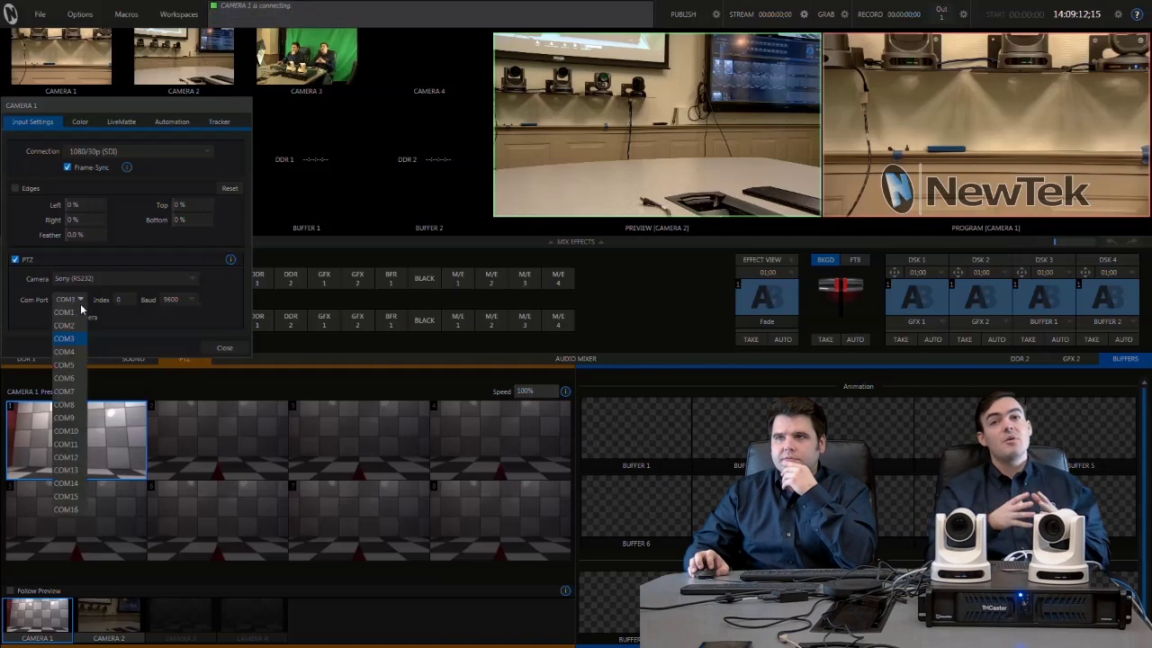
pyautogui.click(71, 352)
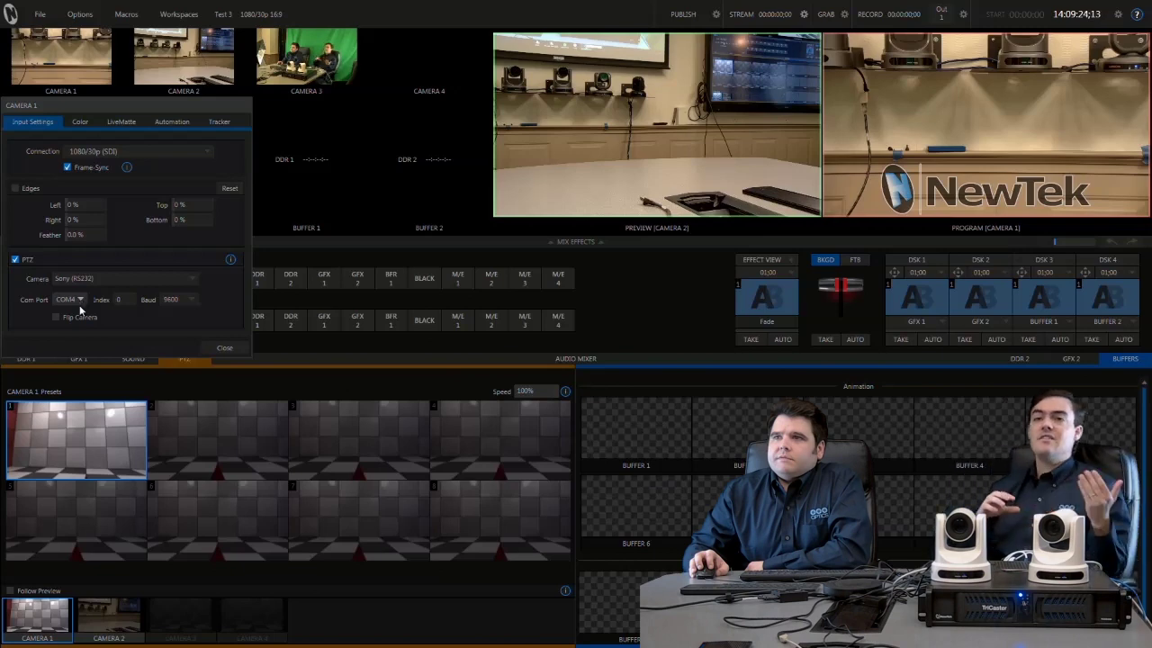
# - Flip Camera 1's image, toggle its PTZ control off and on, reselect COM4, and close
pyautogui.click(62, 320)
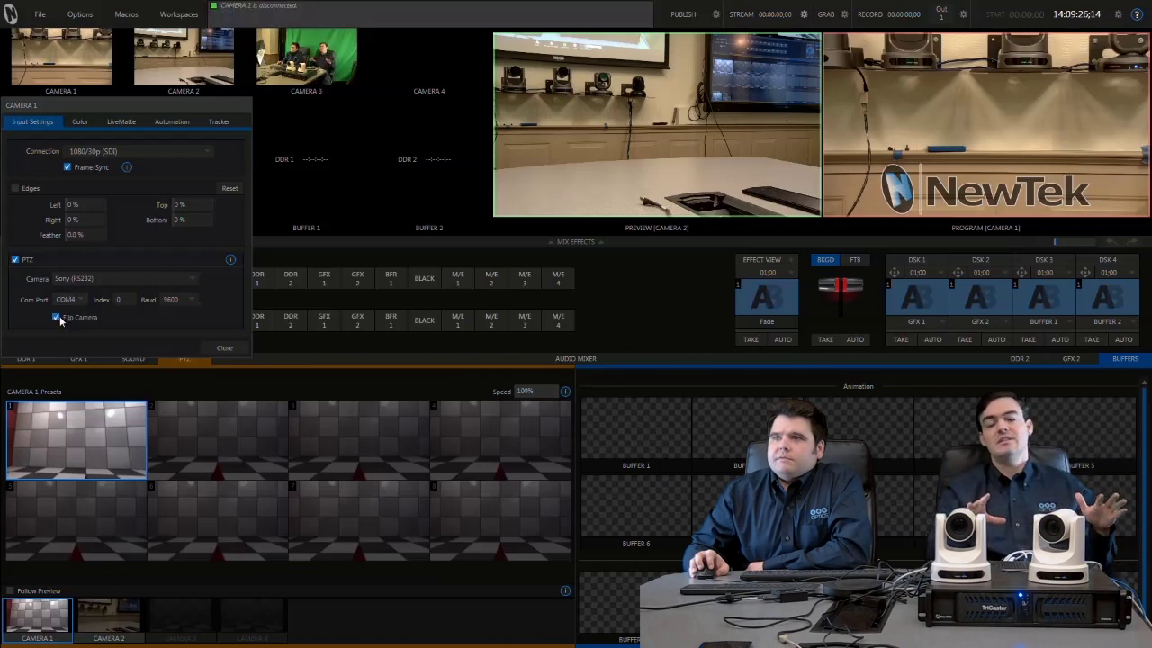
pyautogui.click(14, 259)
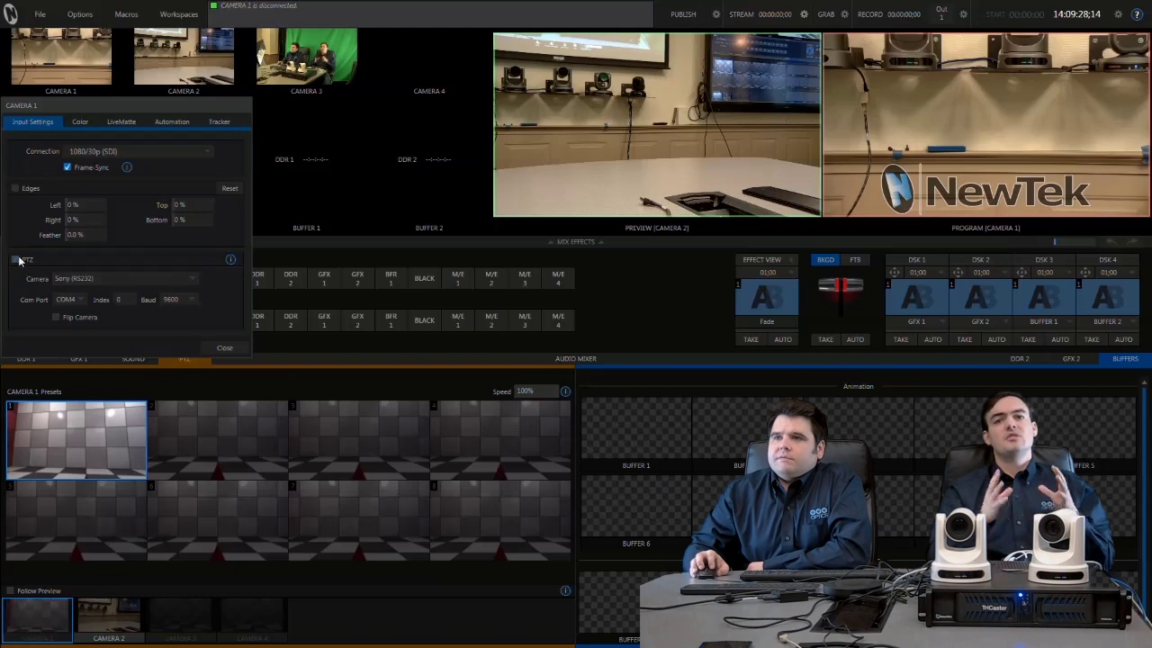
pyautogui.click(15, 260)
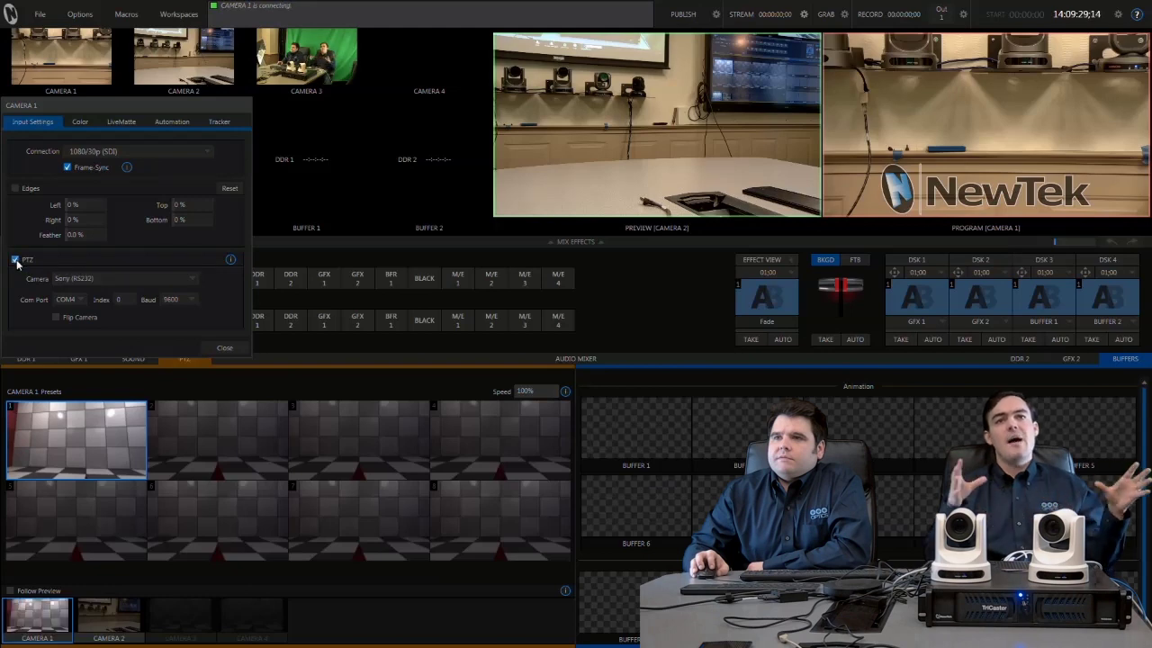
pyautogui.click(79, 299)
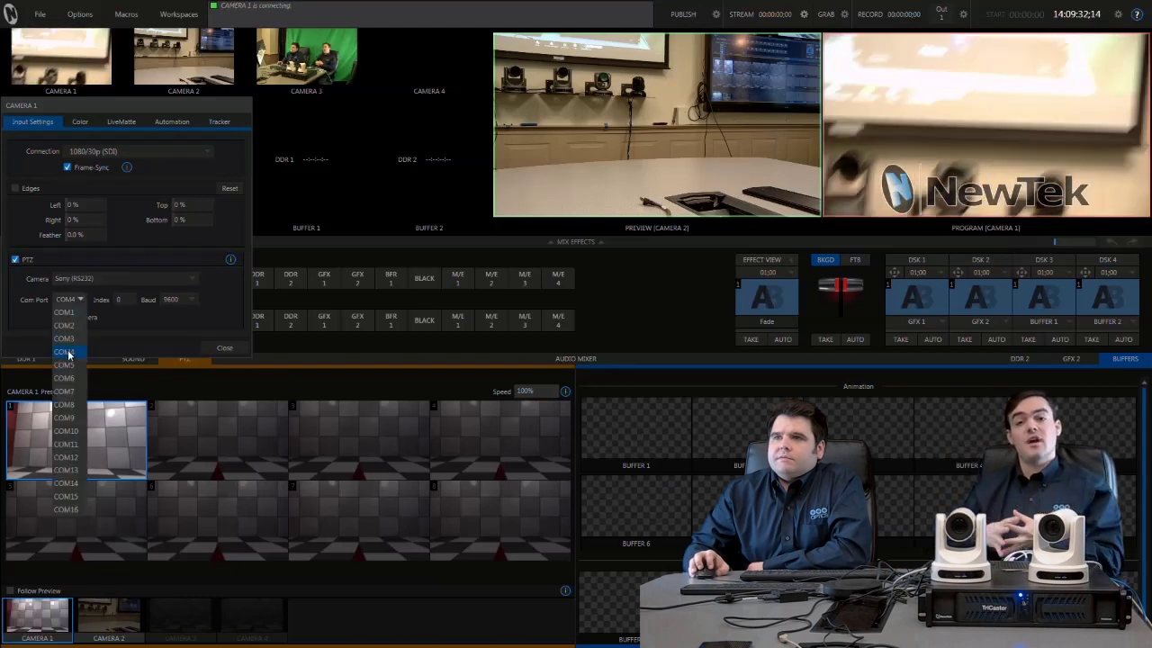
pyautogui.click(68, 351)
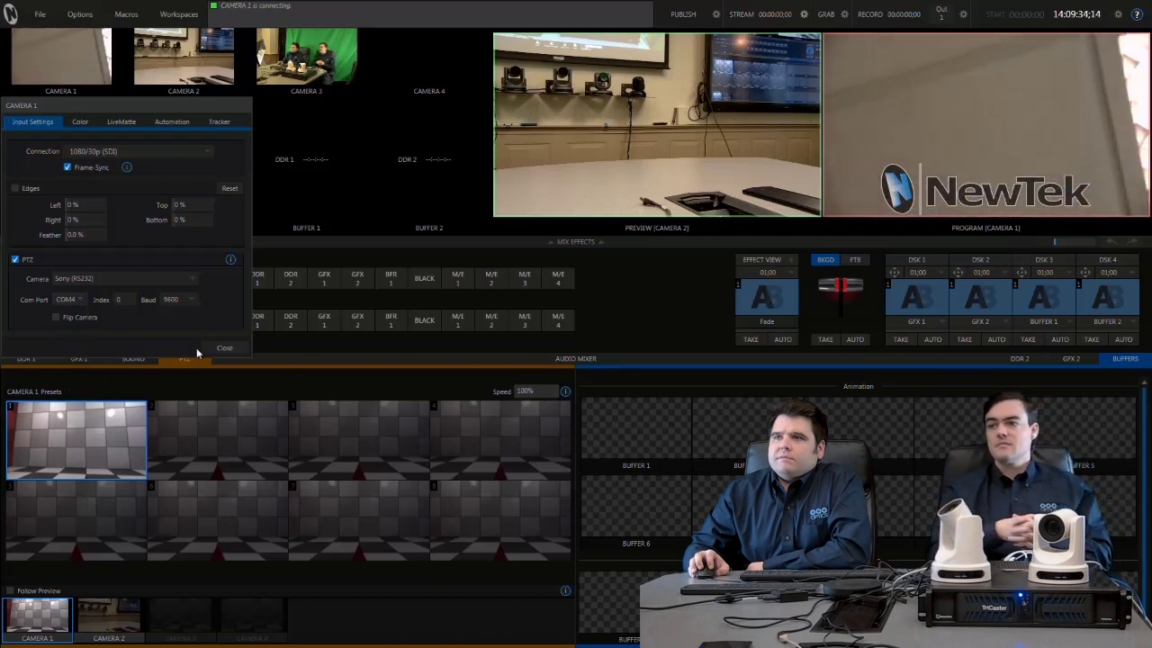
pyautogui.click(223, 346)
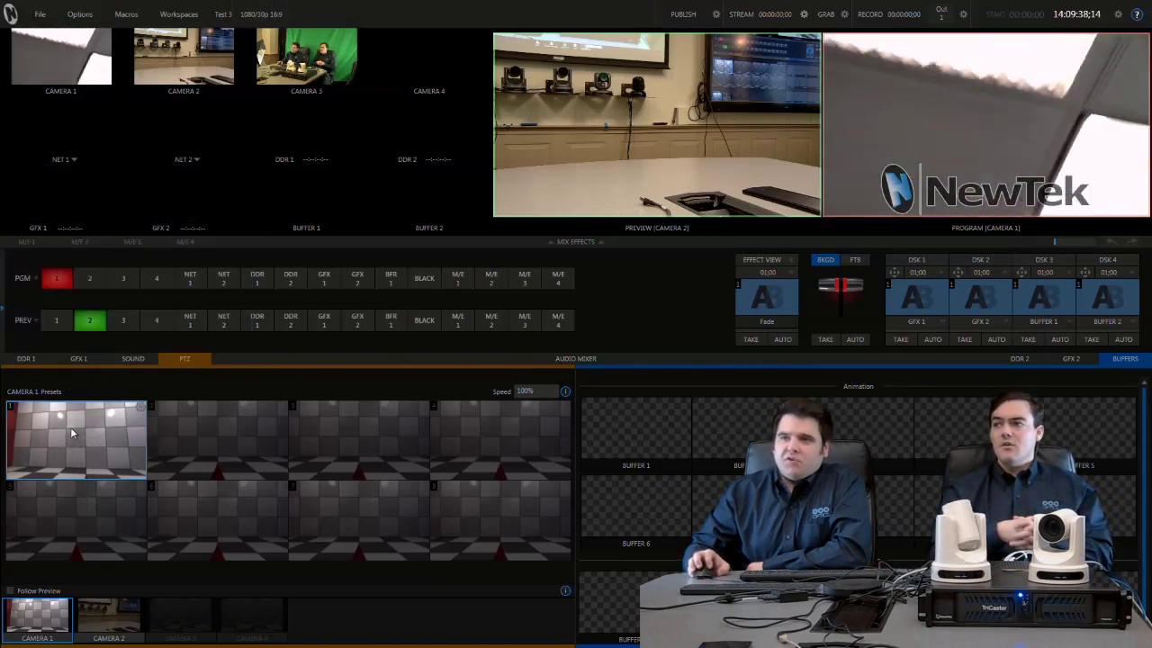
# - Pan Camera 1 onto the wall-mounted TV and save that view as preset 1
pyautogui.click(140, 407)
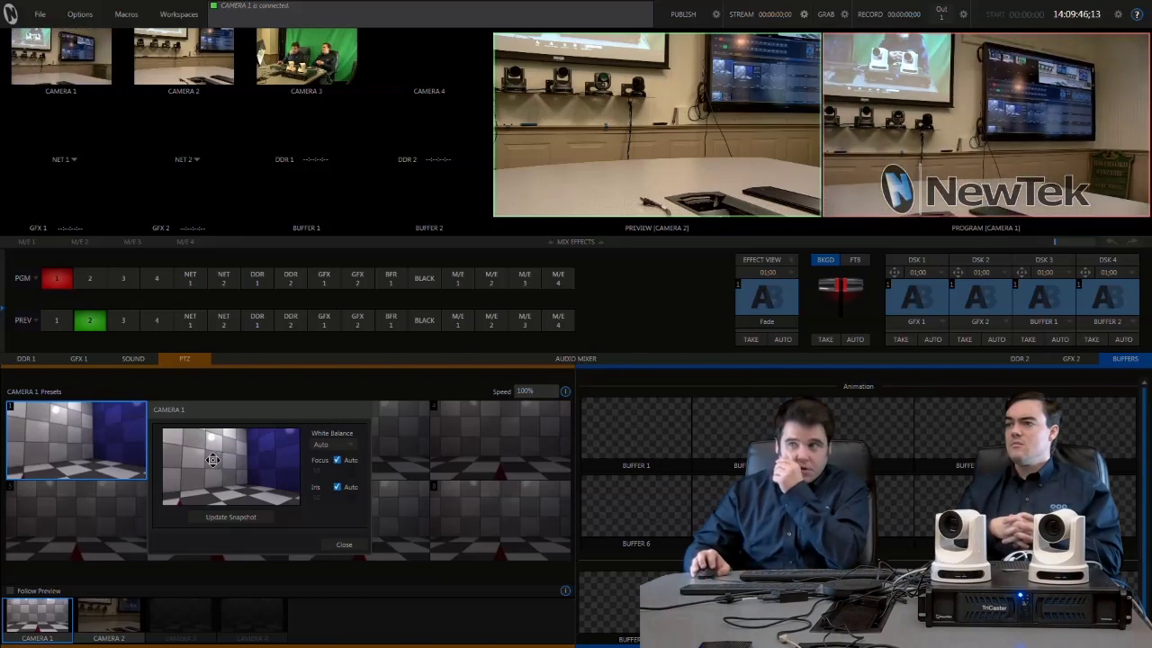
pyautogui.moveTo(212, 459); pyautogui.dragTo(261, 468)
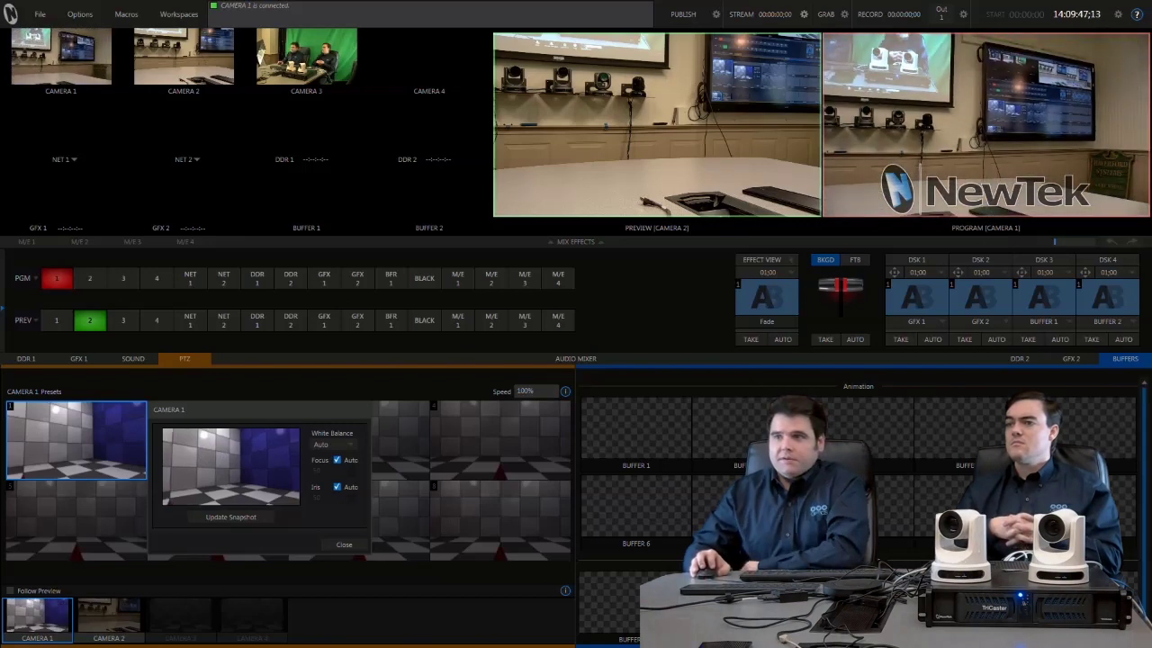
pyautogui.click(270, 518)
pyautogui.click(344, 544)
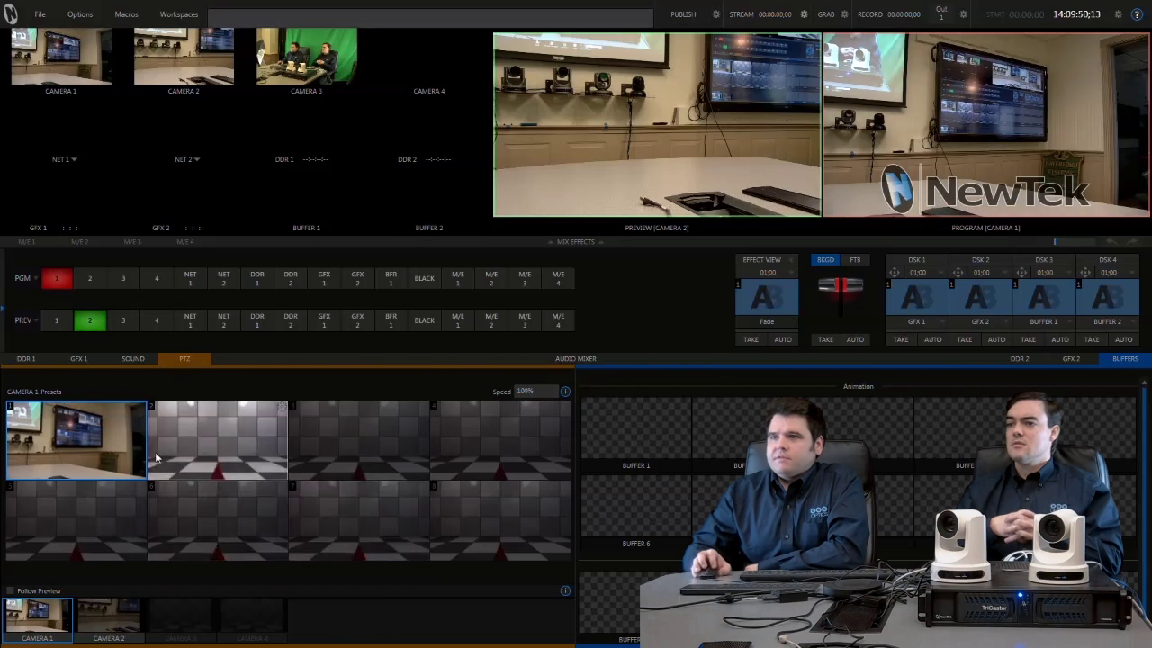